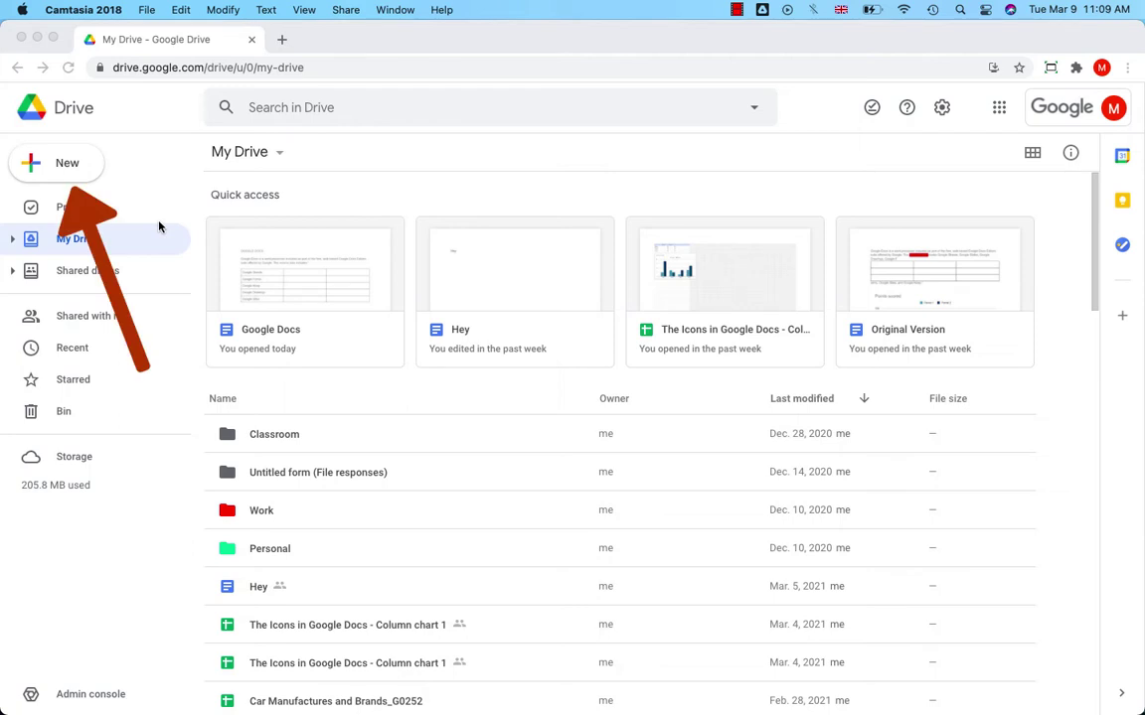
Create a new blank Google Form from Drive and title it "Yoga Classes Survey".
click(55, 162)
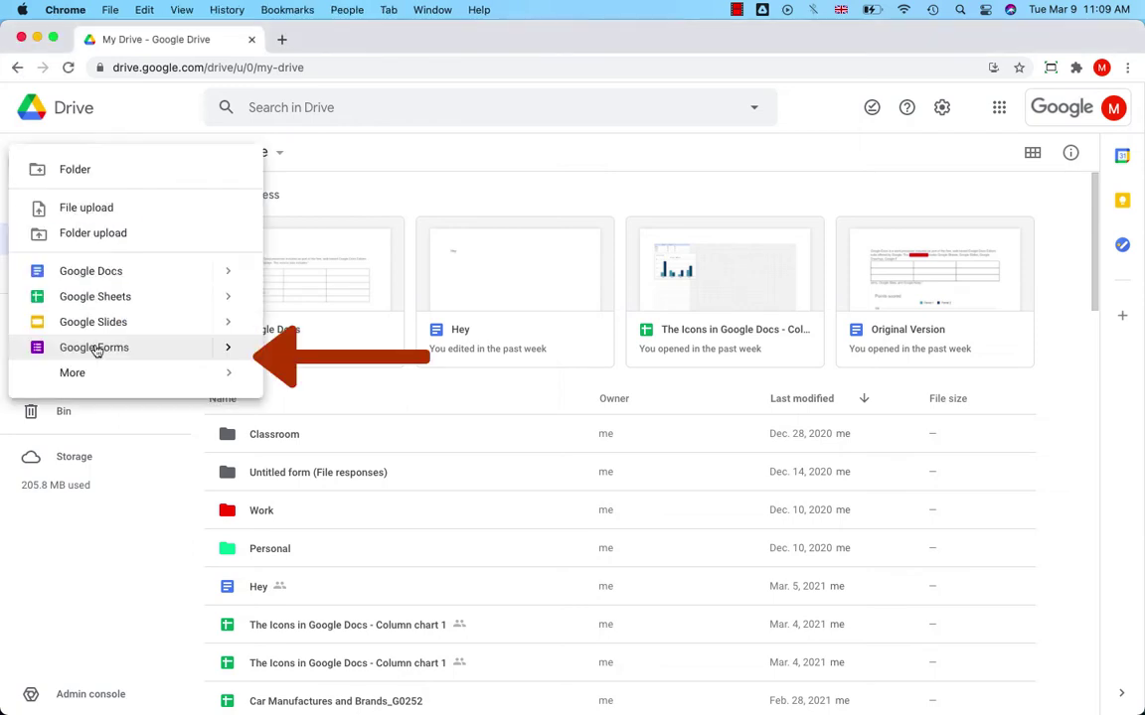
click(95, 349)
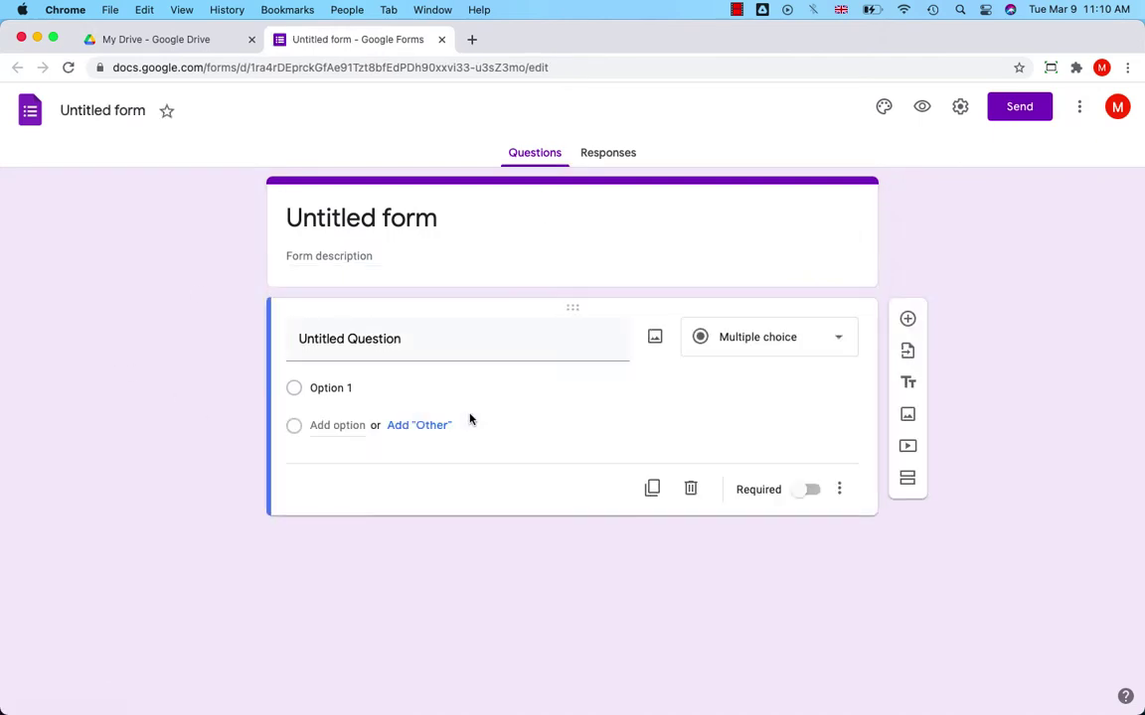
click(343, 223)
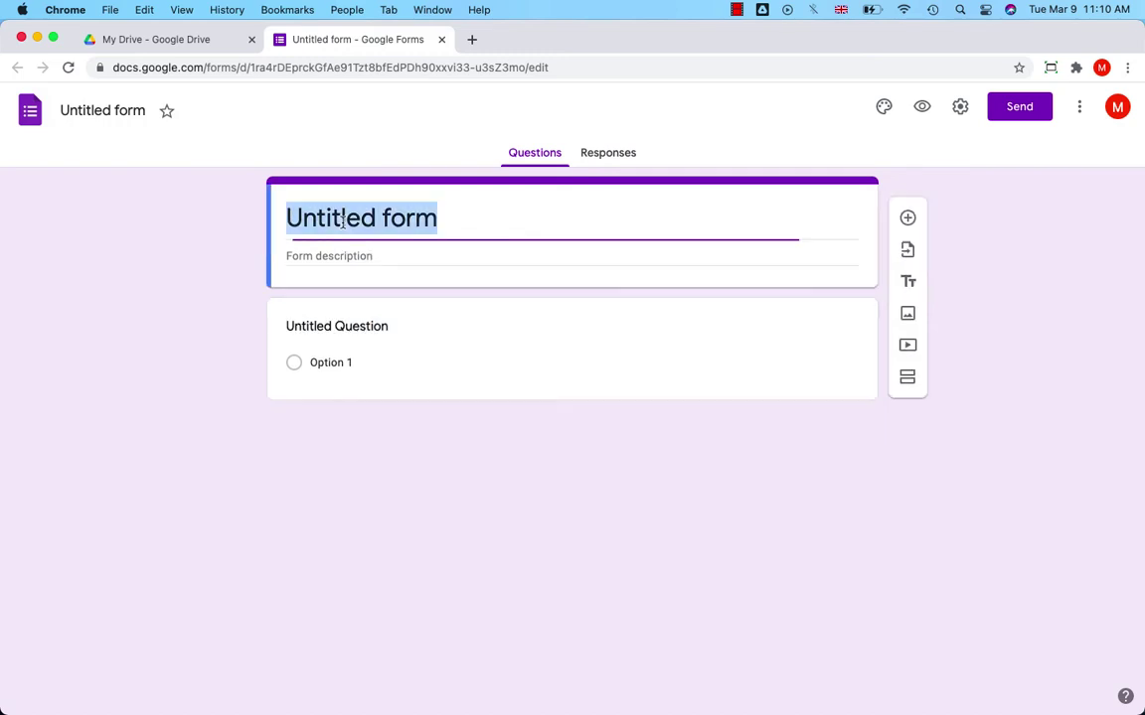
text(Yoga Classes Survey)
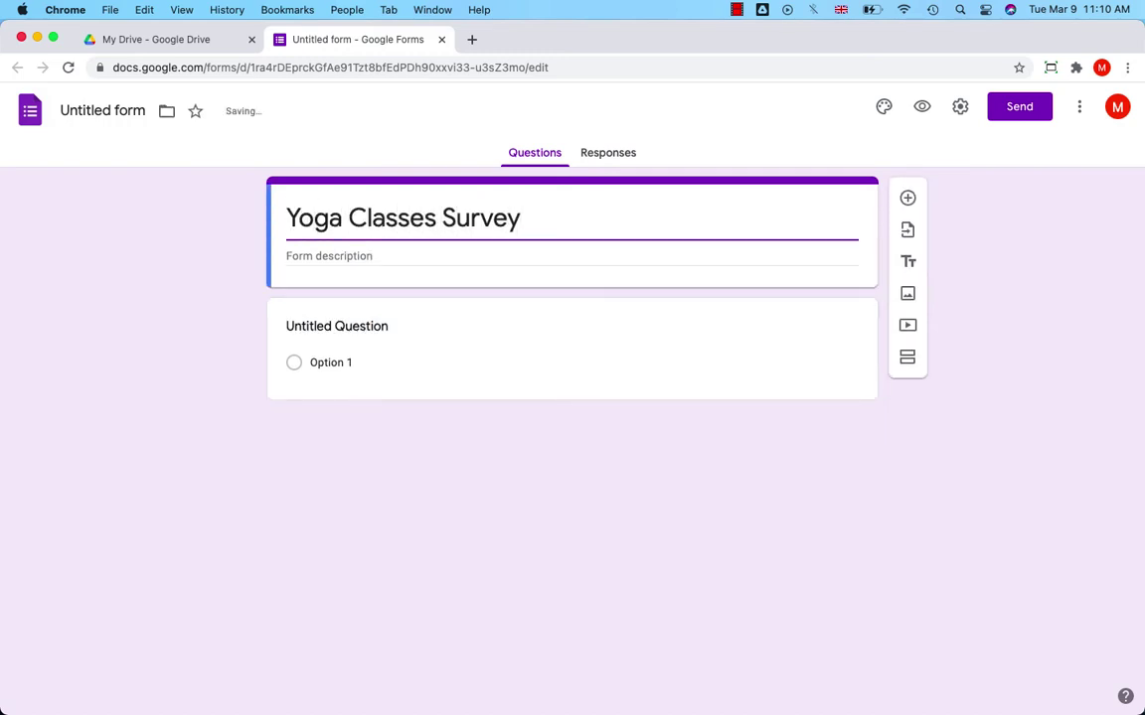
Set the text of the first question to "How long have you been doing yoga?".
click(367, 334)
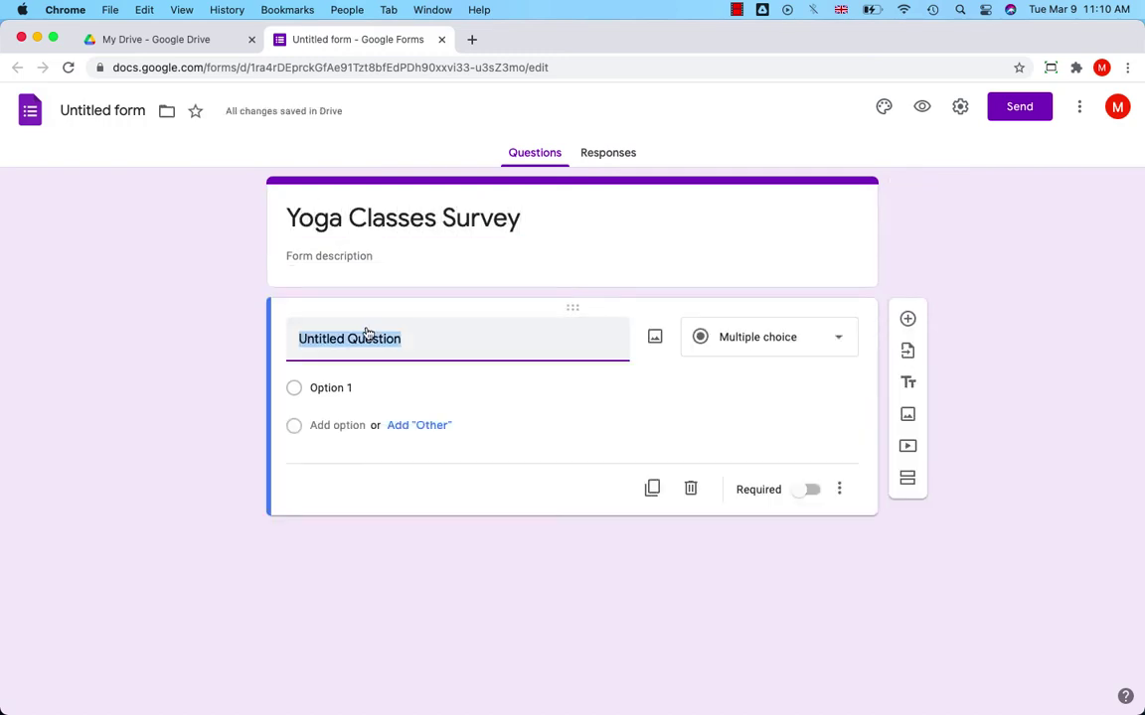
text(How long have you )
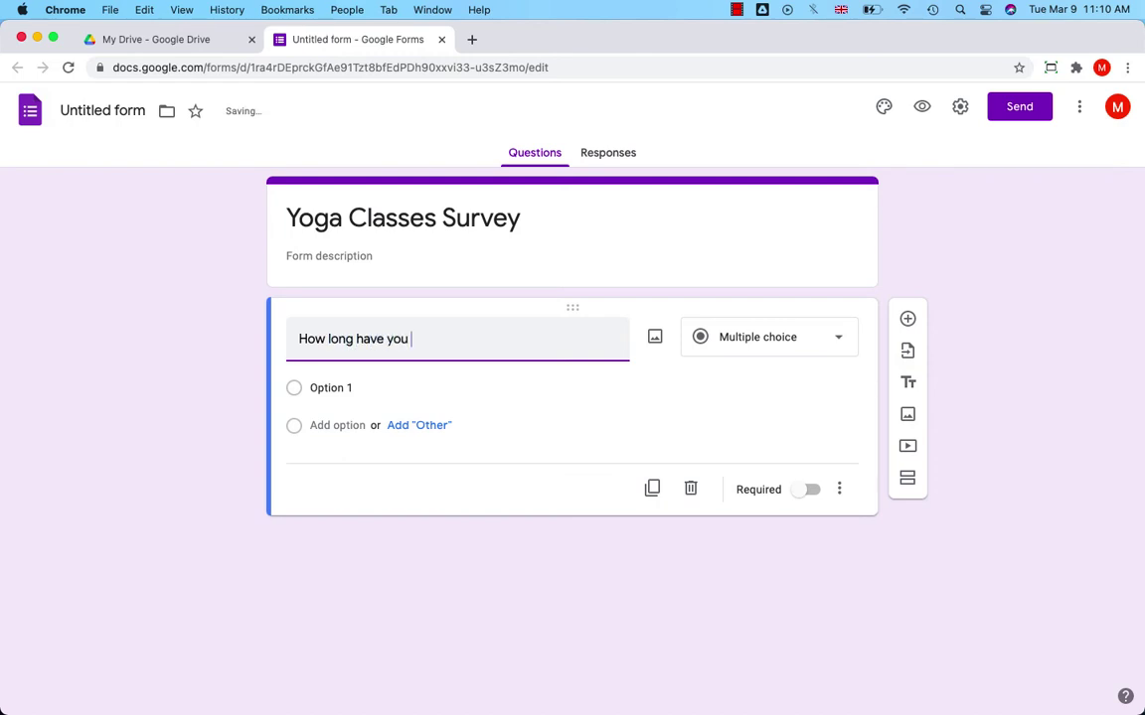
text(been doing yoga?)
triple_click(573, 341)
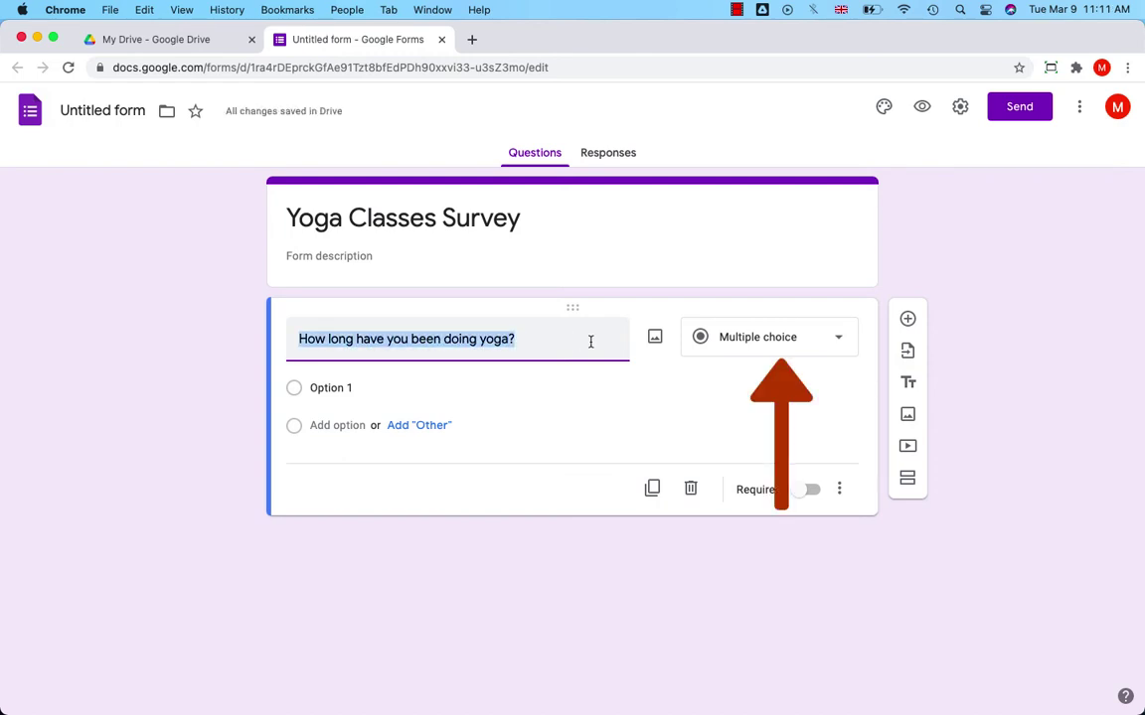
Try the Time answer type on the first question, including its extra options, and switch back to Multiple choice.
click(840, 341)
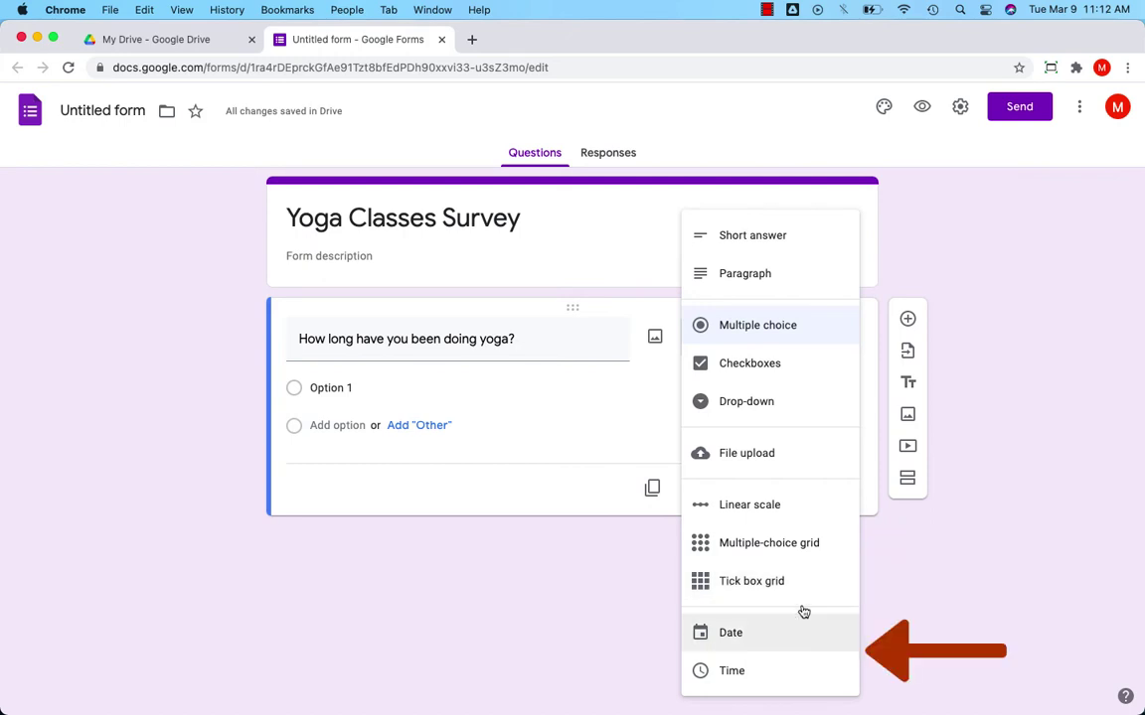
click(783, 680)
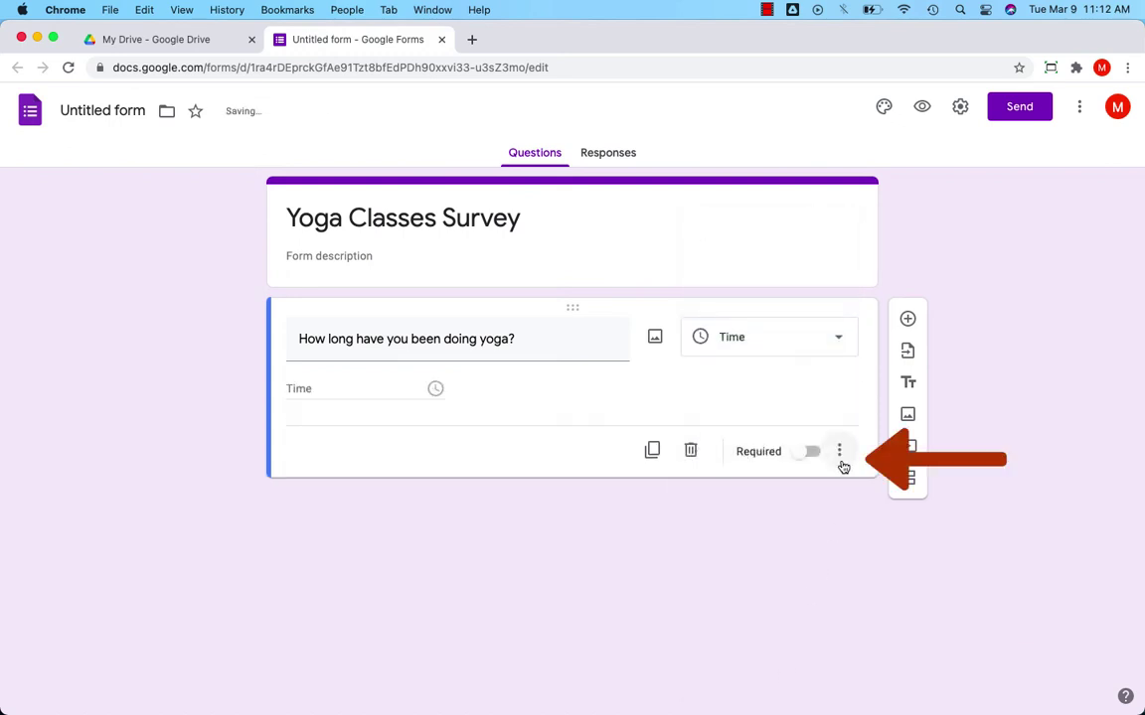
click(840, 455)
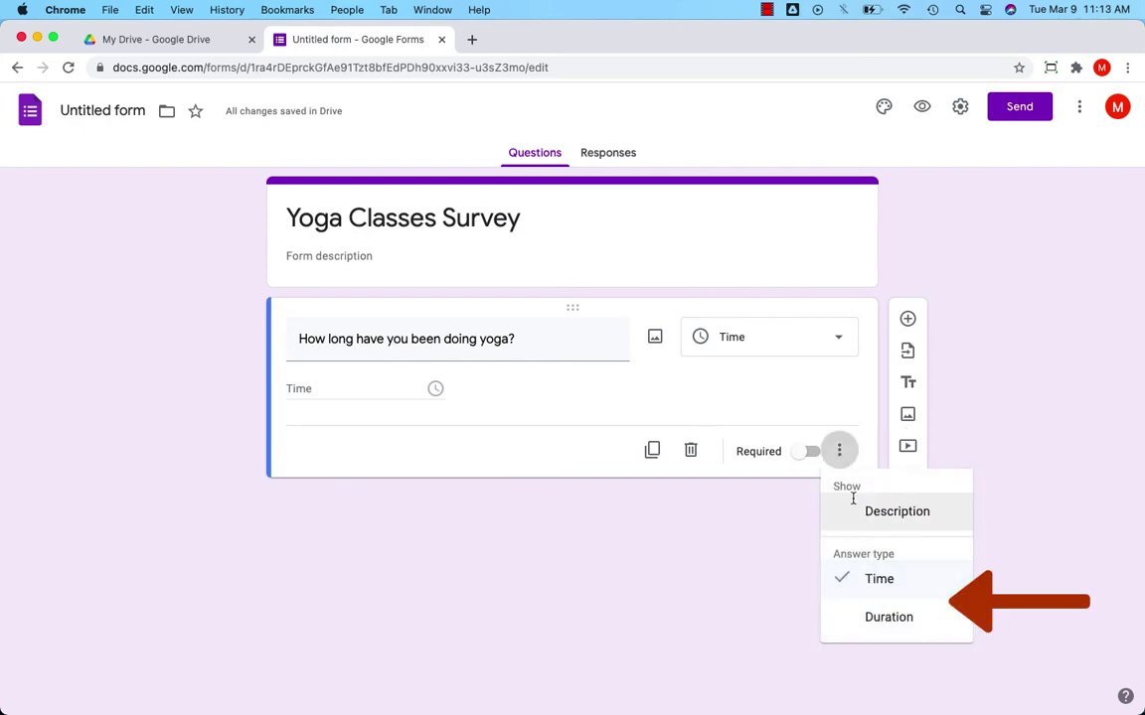
click(841, 453)
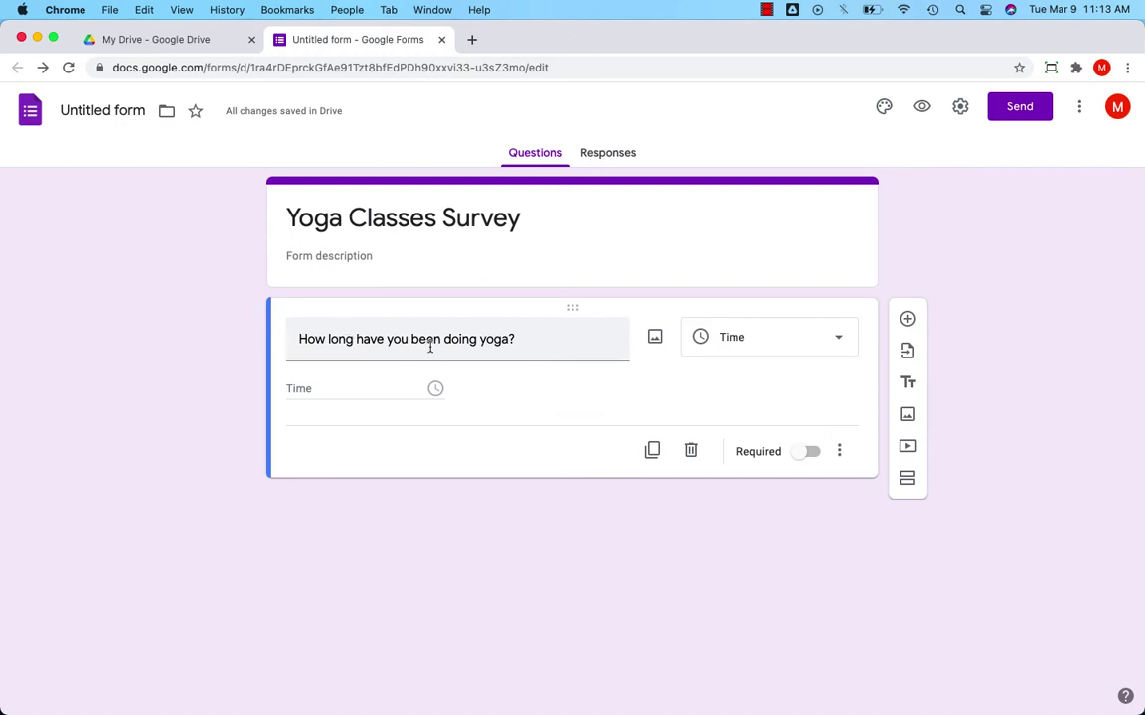
click(841, 343)
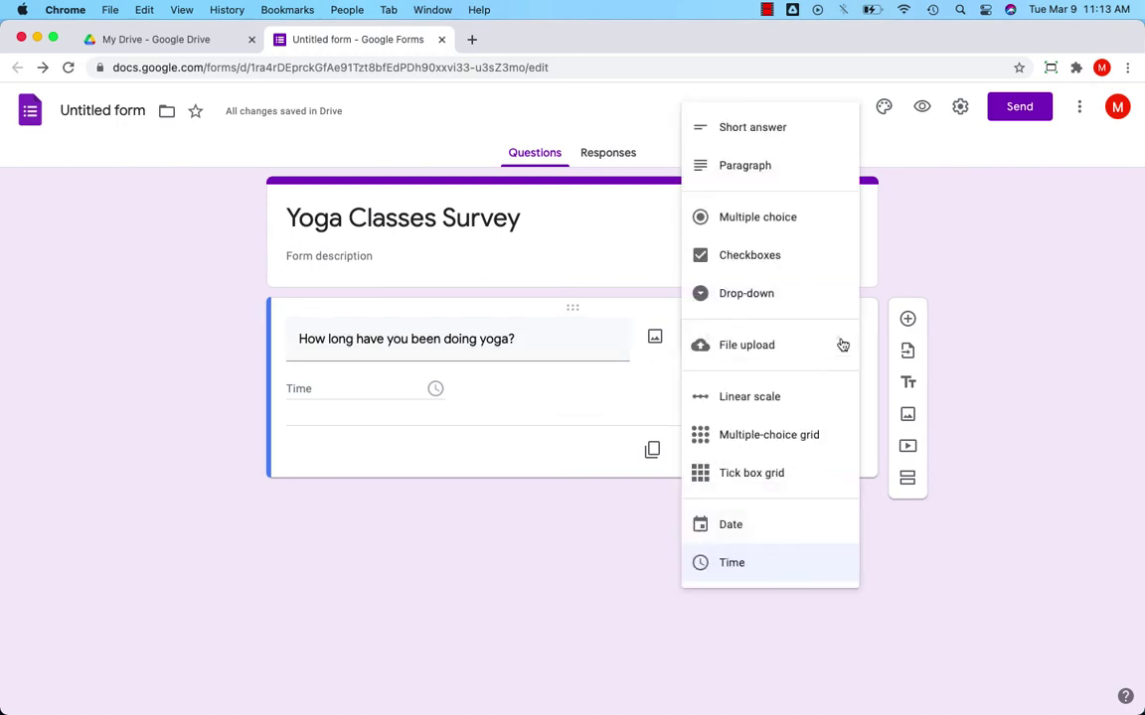
click(754, 218)
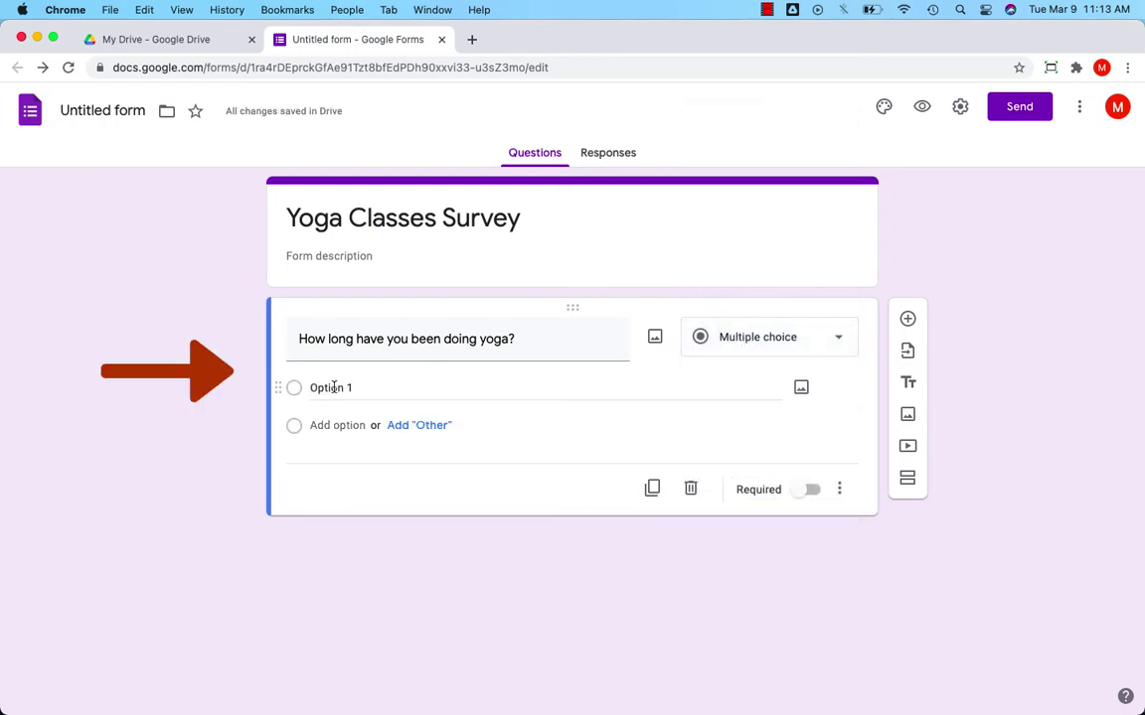
Give the question the options "Less than a year", "1-3 years", "over 3 years" and "I am not sure", and make it required.
click(334, 387)
text(Less)
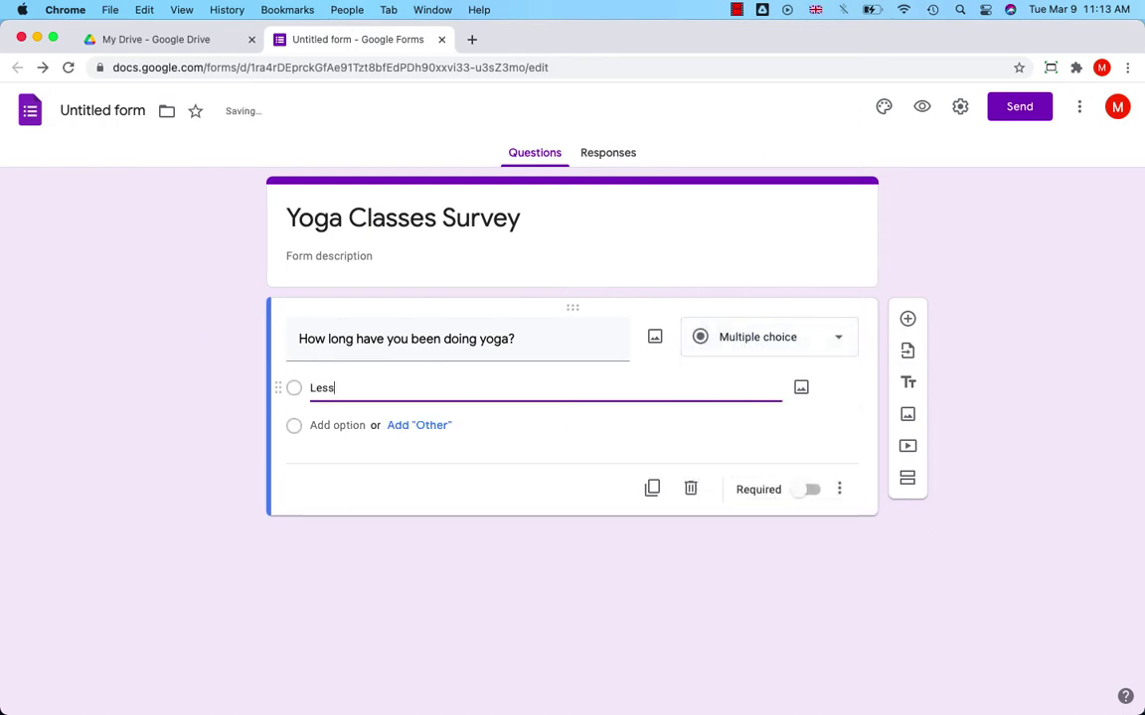
text( than a year)
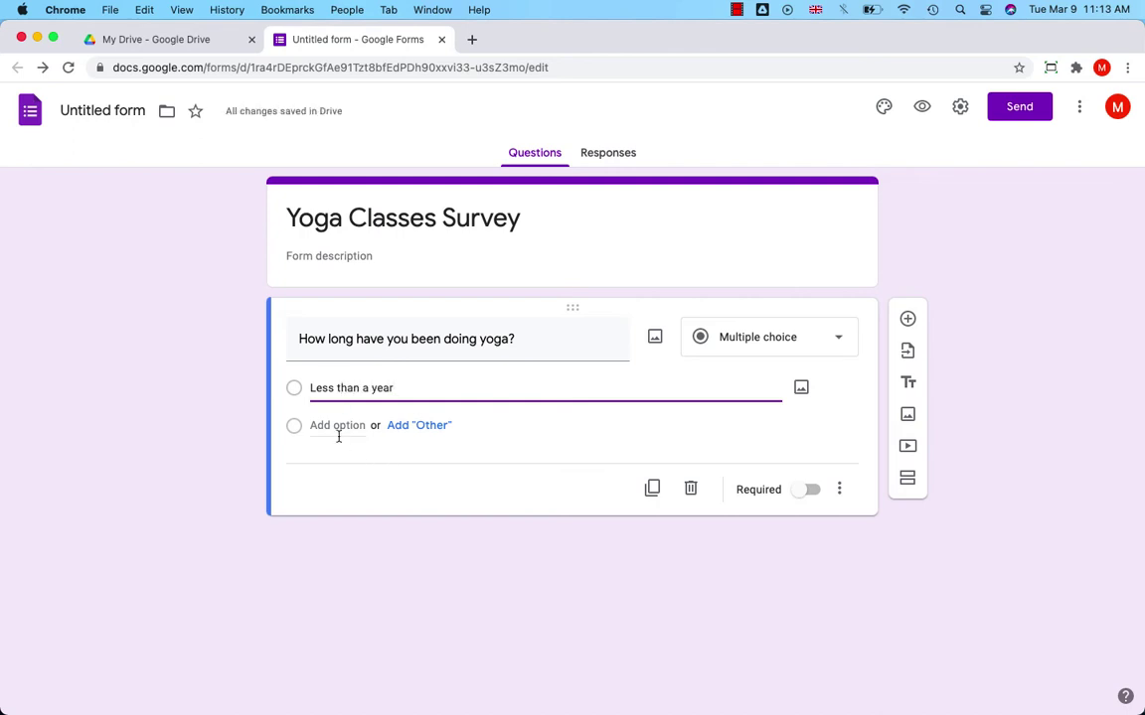
click(331, 426)
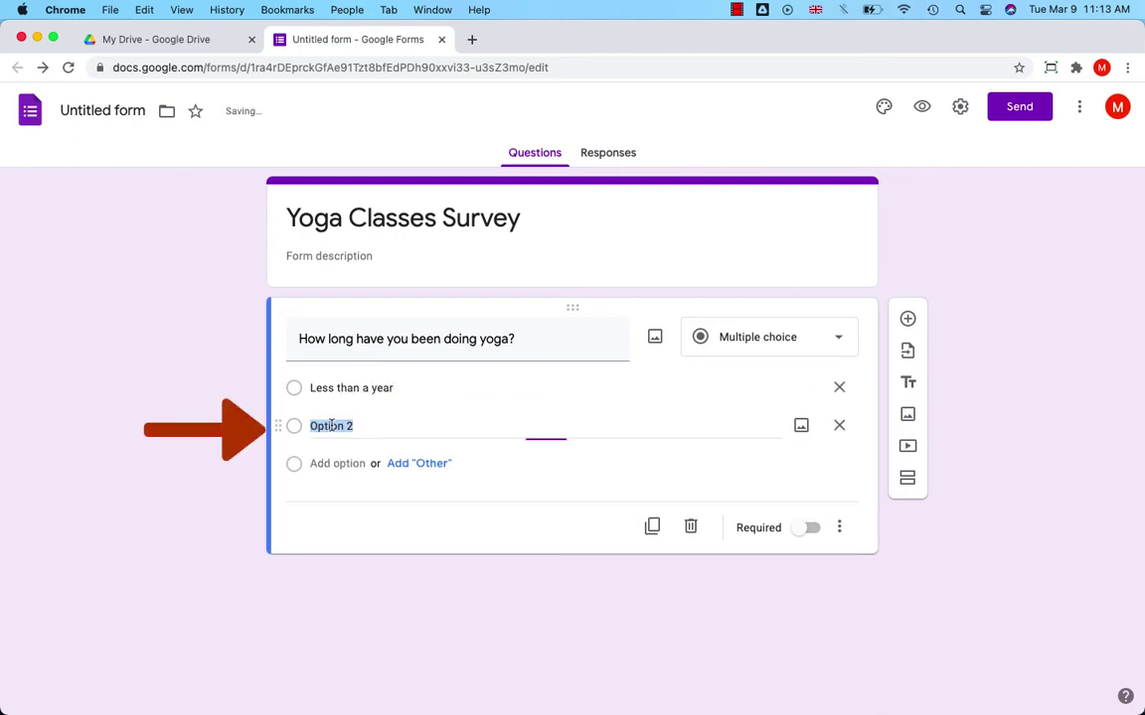
text(1-3 years)
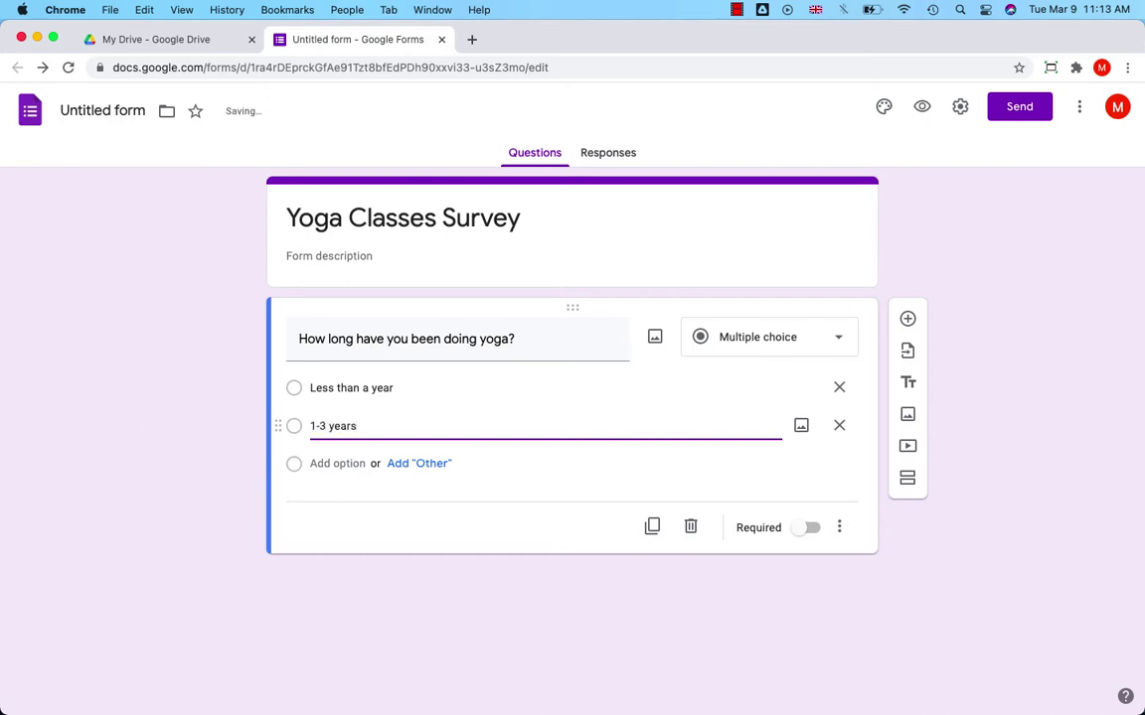
key(Return)
text(over 3 years)
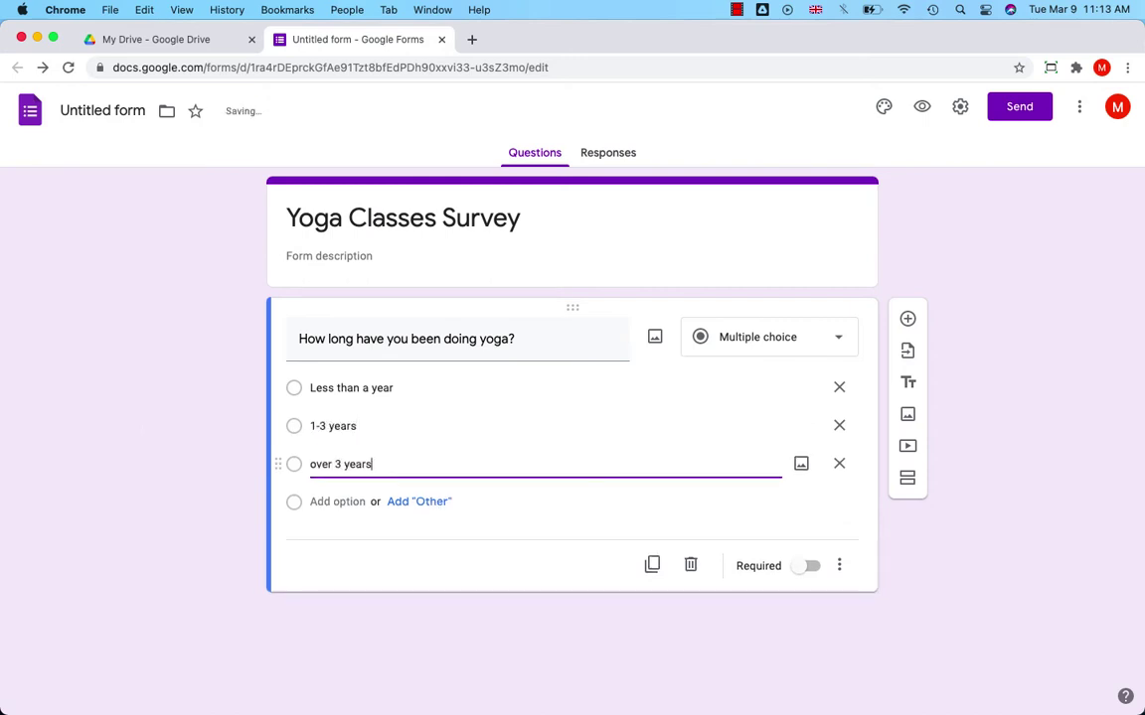
key(Return)
key(BackSpace)
text(I am not sure)
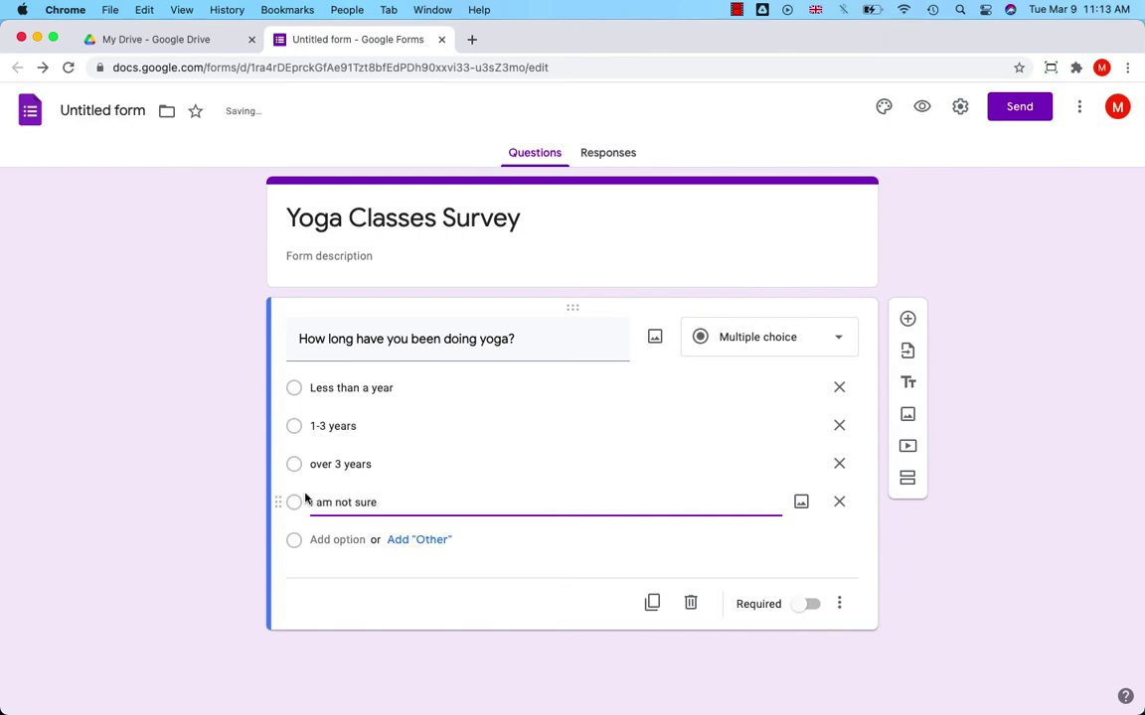
click(610, 604)
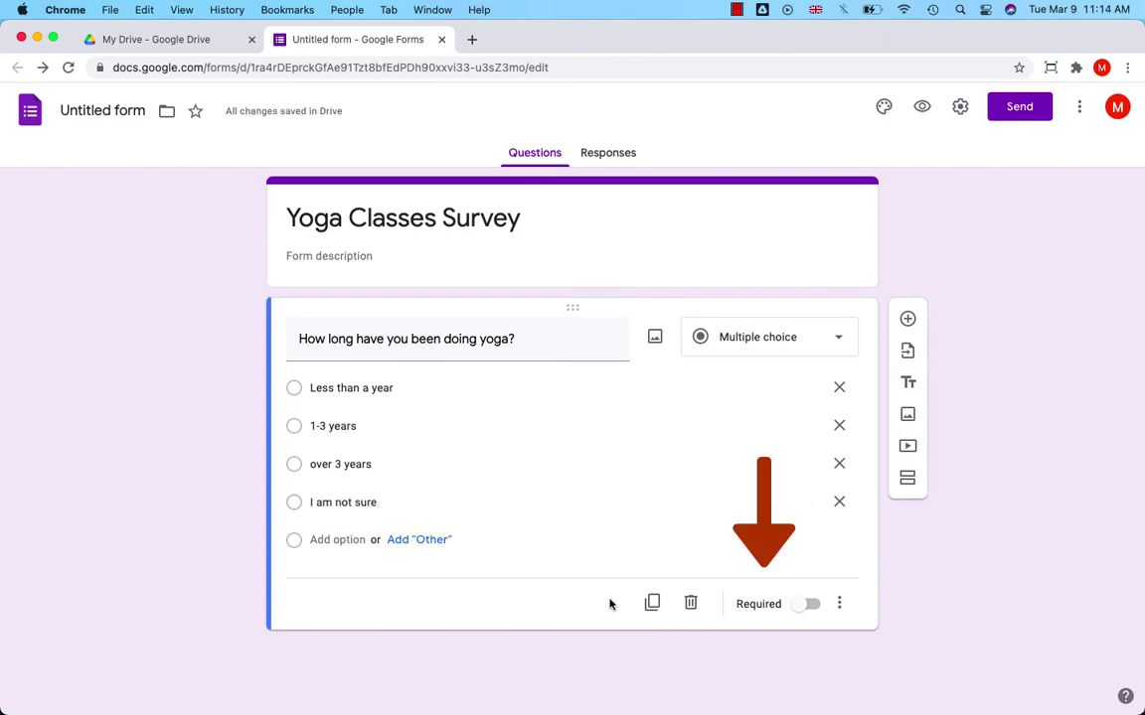
click(802, 607)
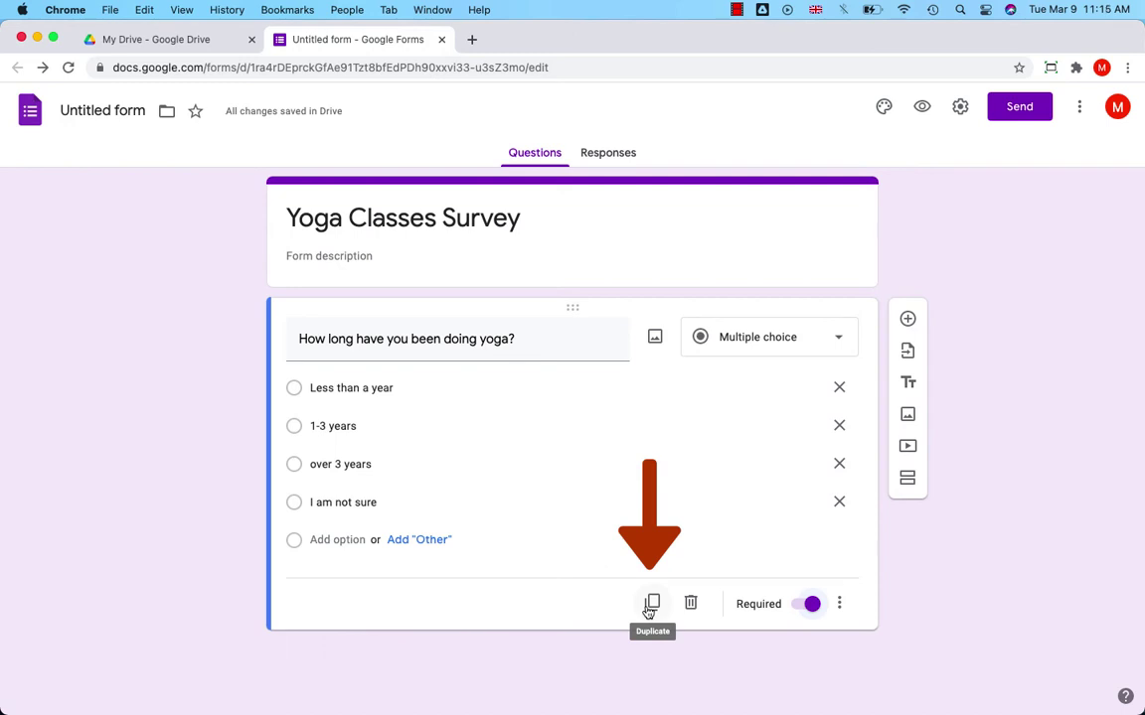
Add a second question: "Is there anything else you would like to share about your experience finding the right yoga teacher?".
click(910, 321)
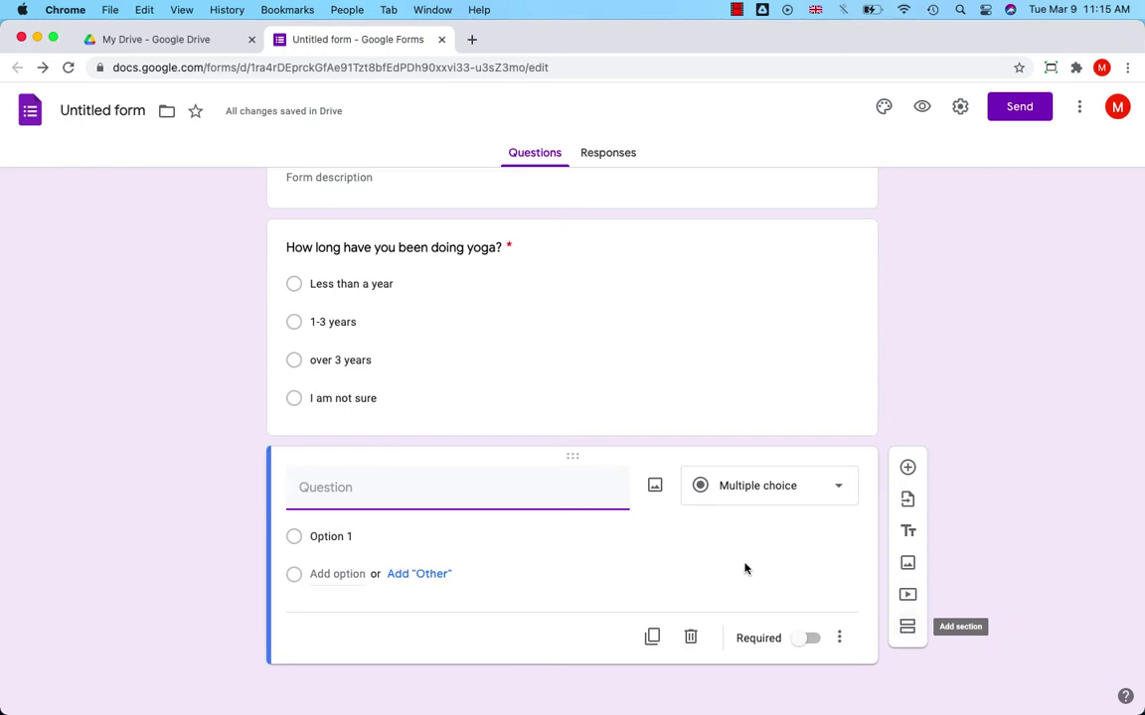
text(I)
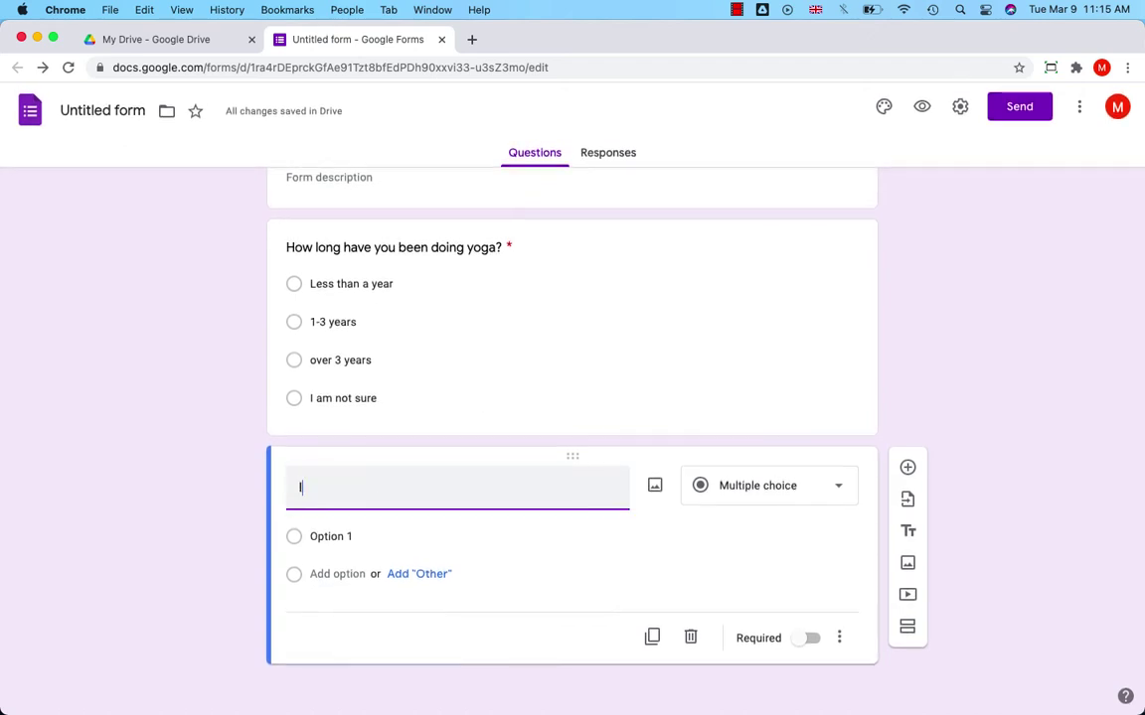
text(s there anything else you would like )
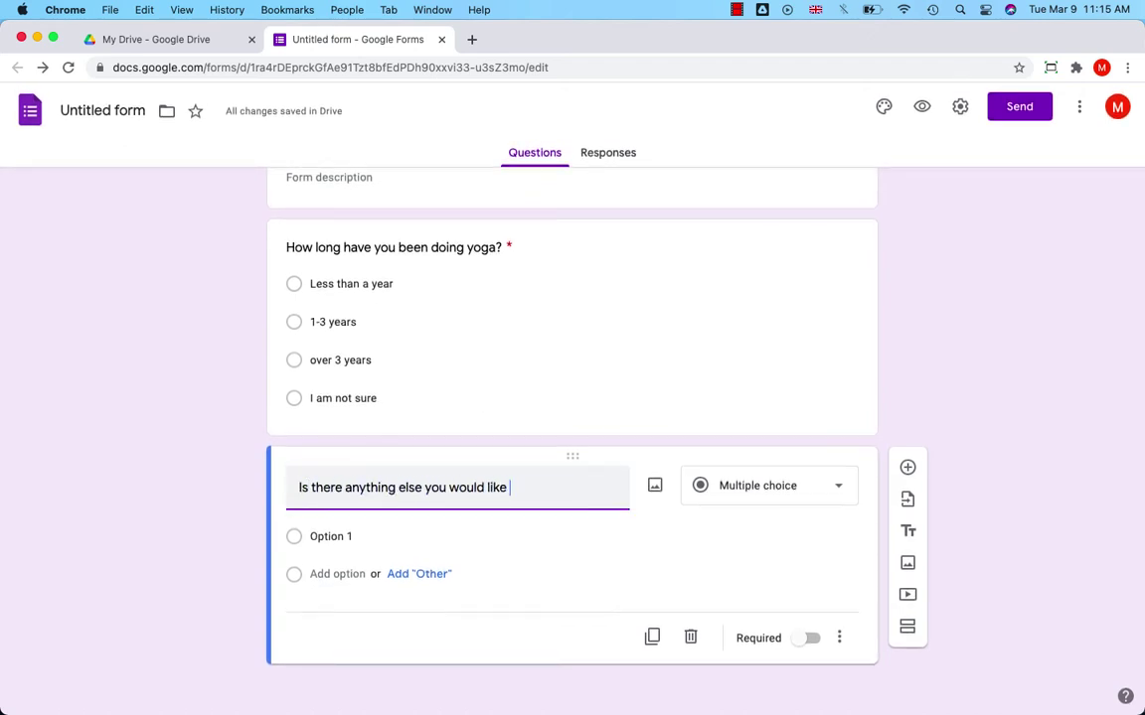
text(to share about your exper)
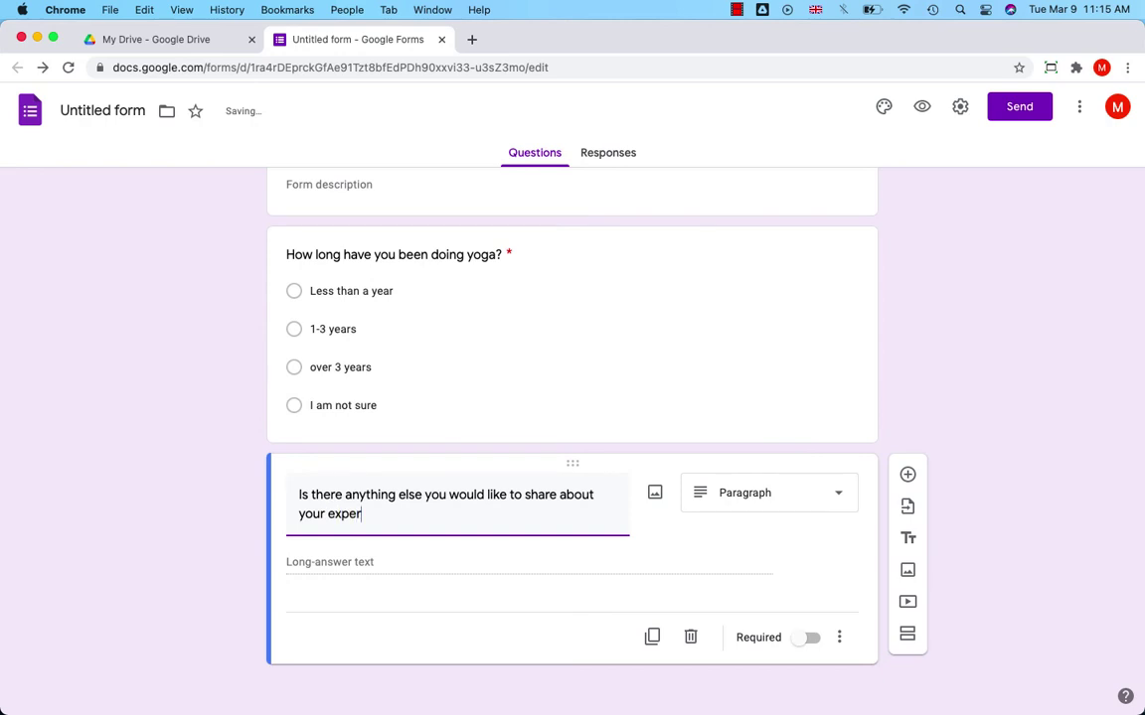
text(ience finding the right yoga teacher?)
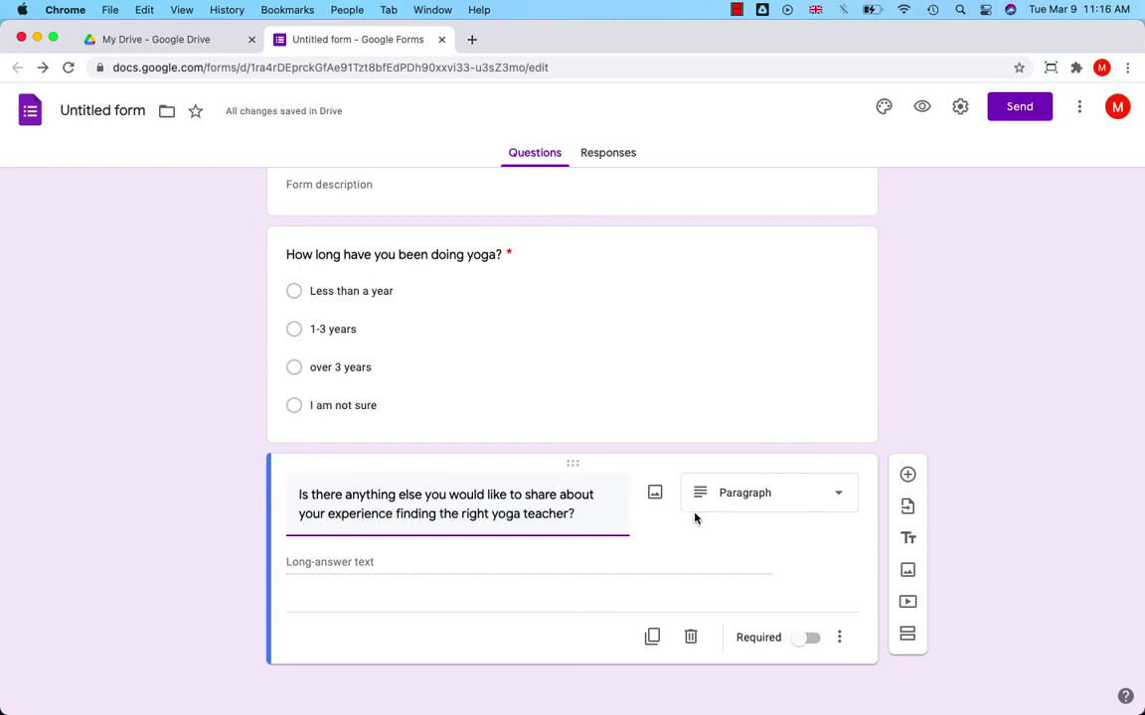
Choose Paragraph as the second question's answer type and make the question required.
click(840, 500)
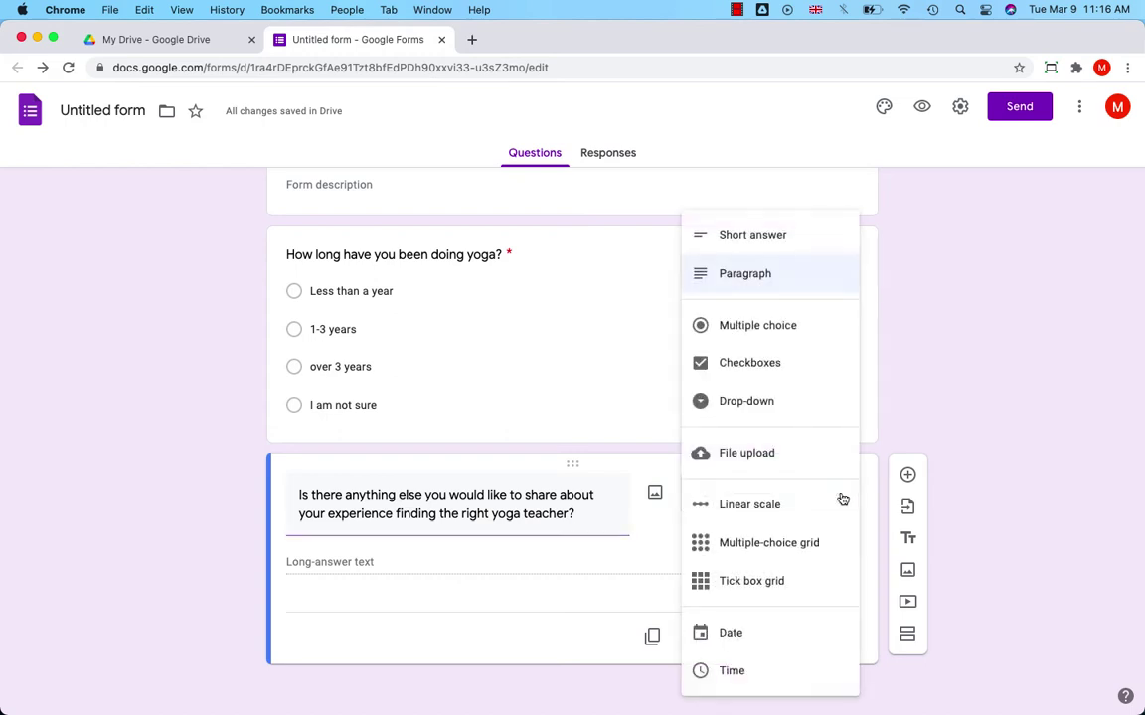
click(766, 275)
click(799, 644)
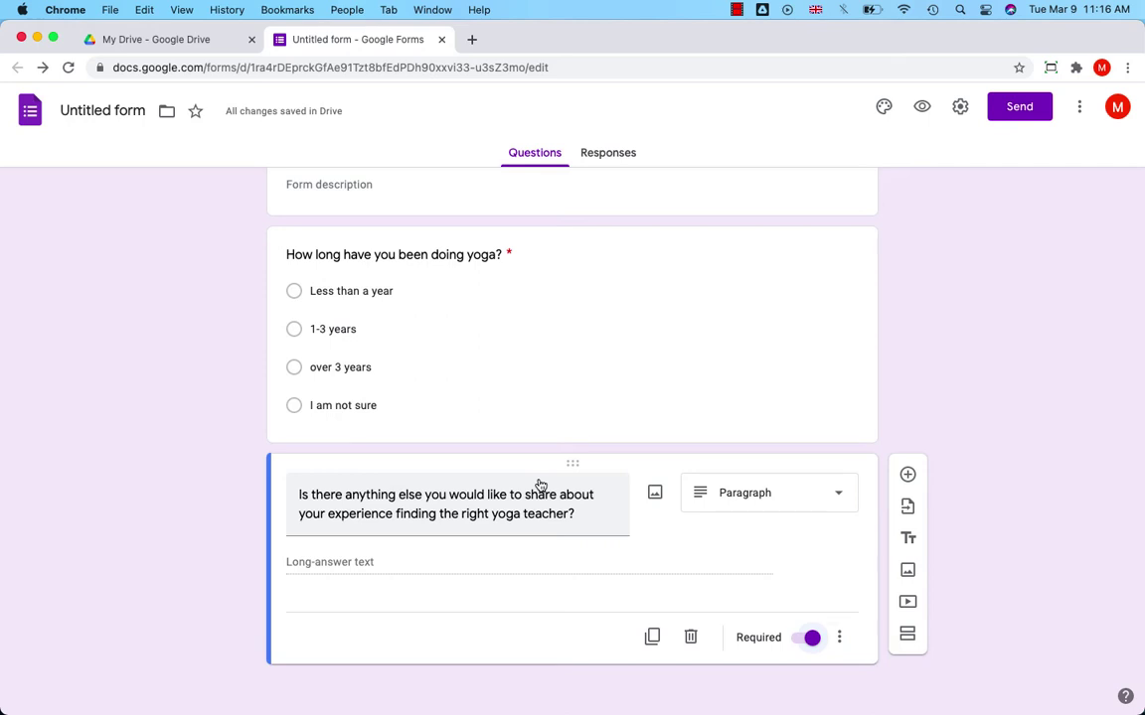
Set the form's theme colour to bright green and preview the survey as respondents see it.
scroll(540, 484, up, 3)
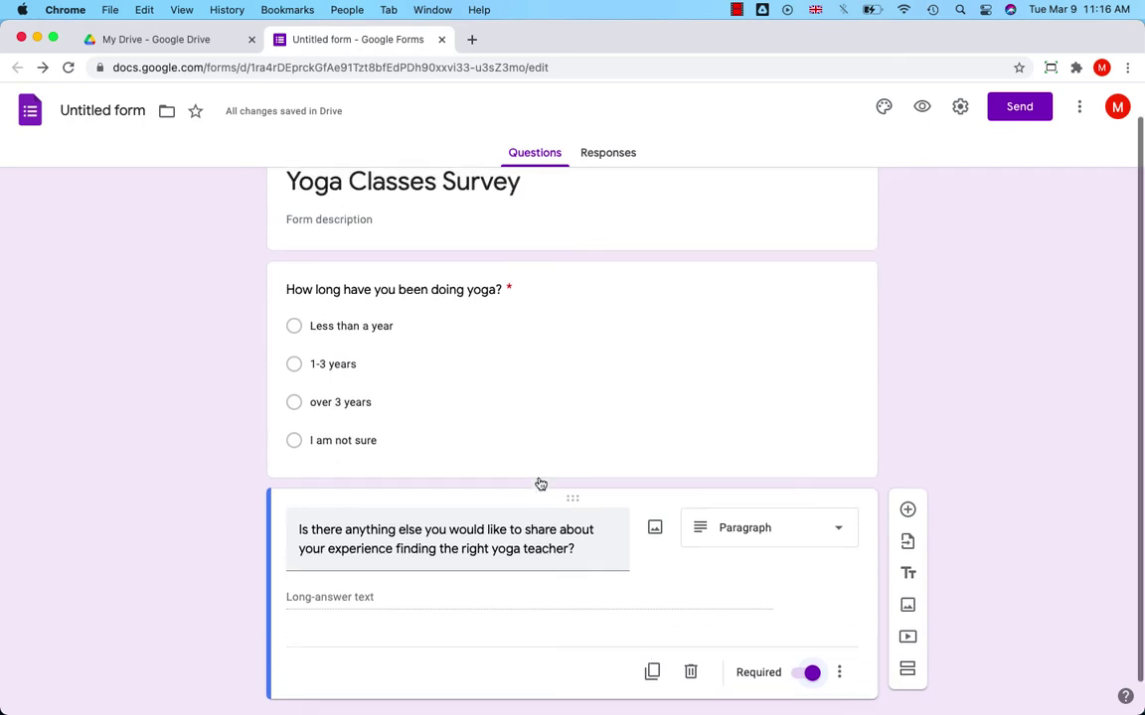
click(884, 106)
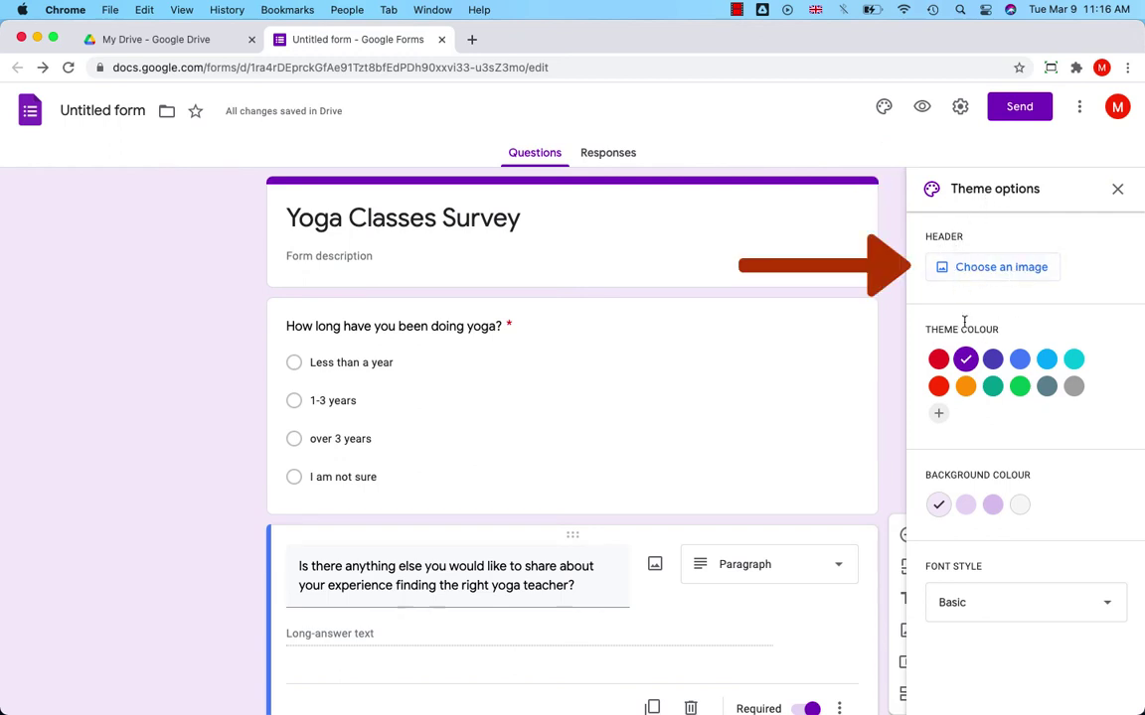
click(1020, 387)
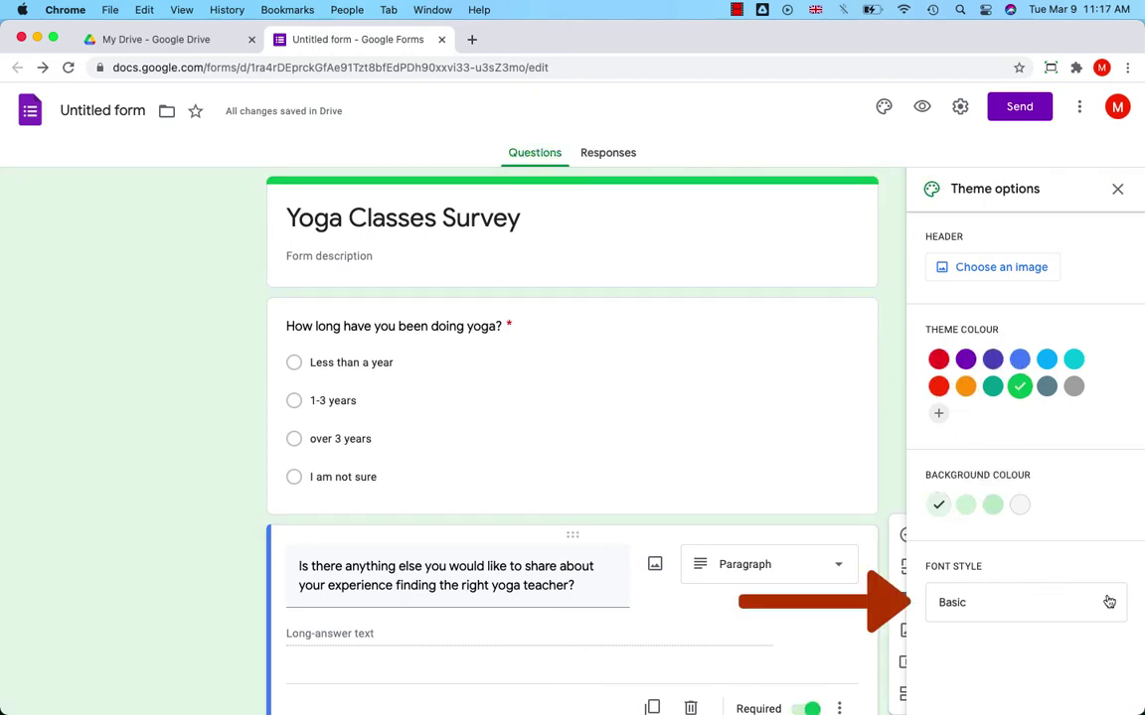
click(920, 108)
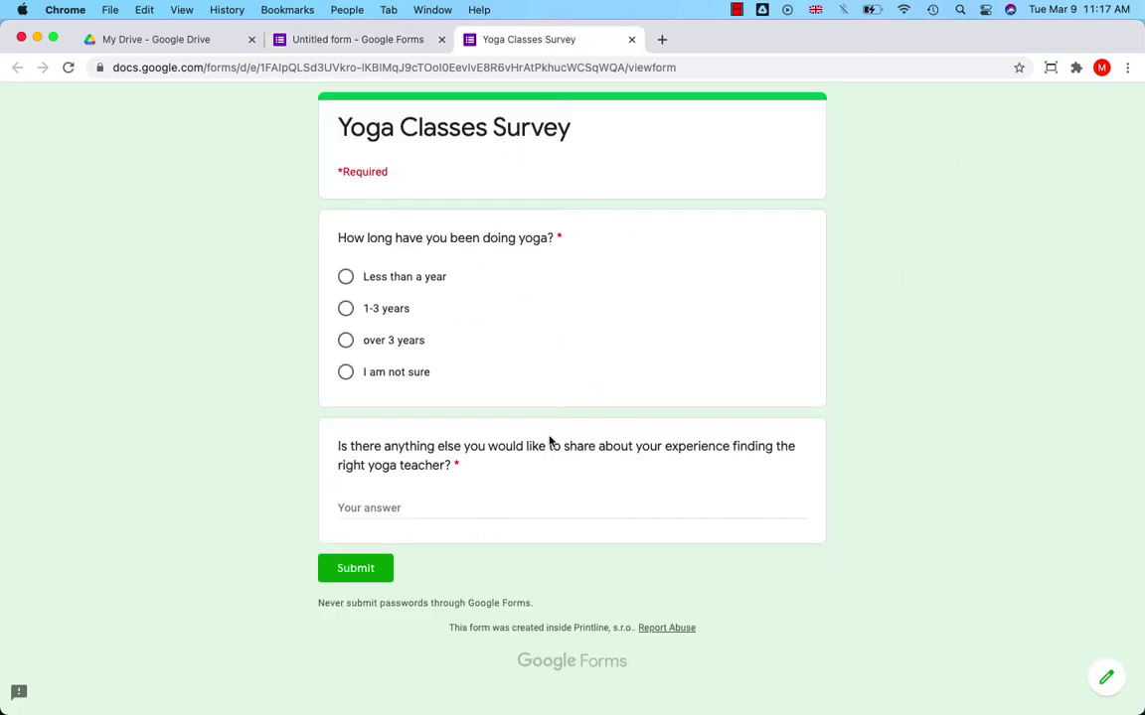
Return to the form editor, turn on collecting email addresses in the form's general settings, save, and preview the survey again.
click(343, 40)
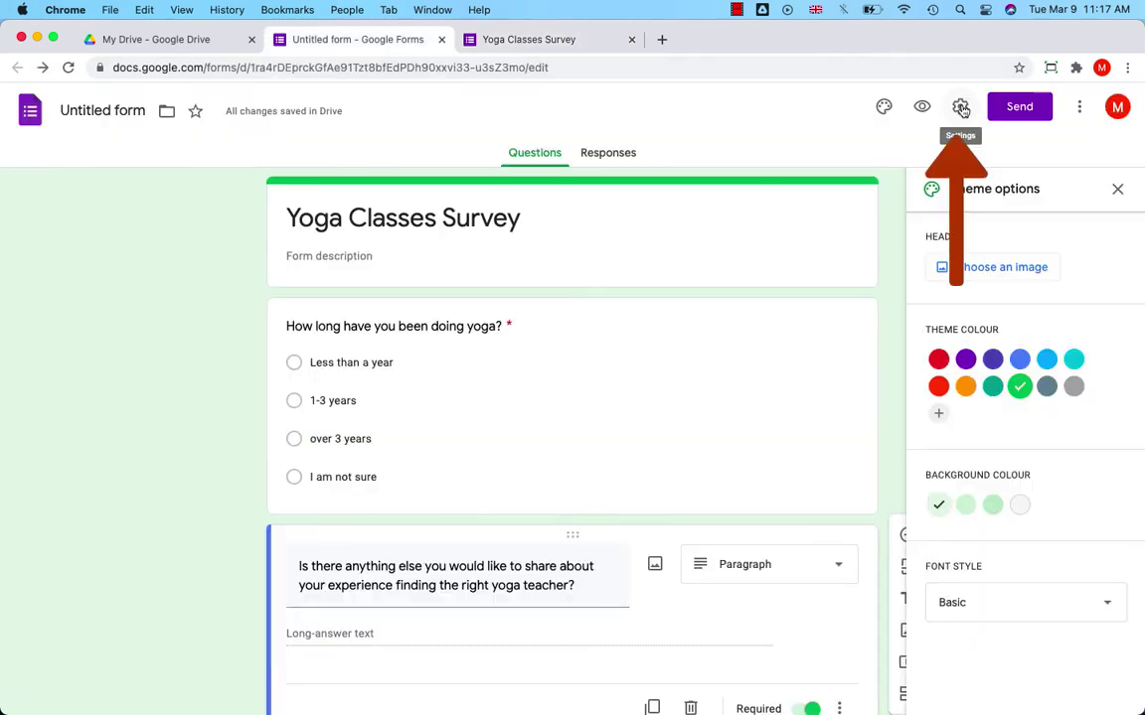
click(961, 107)
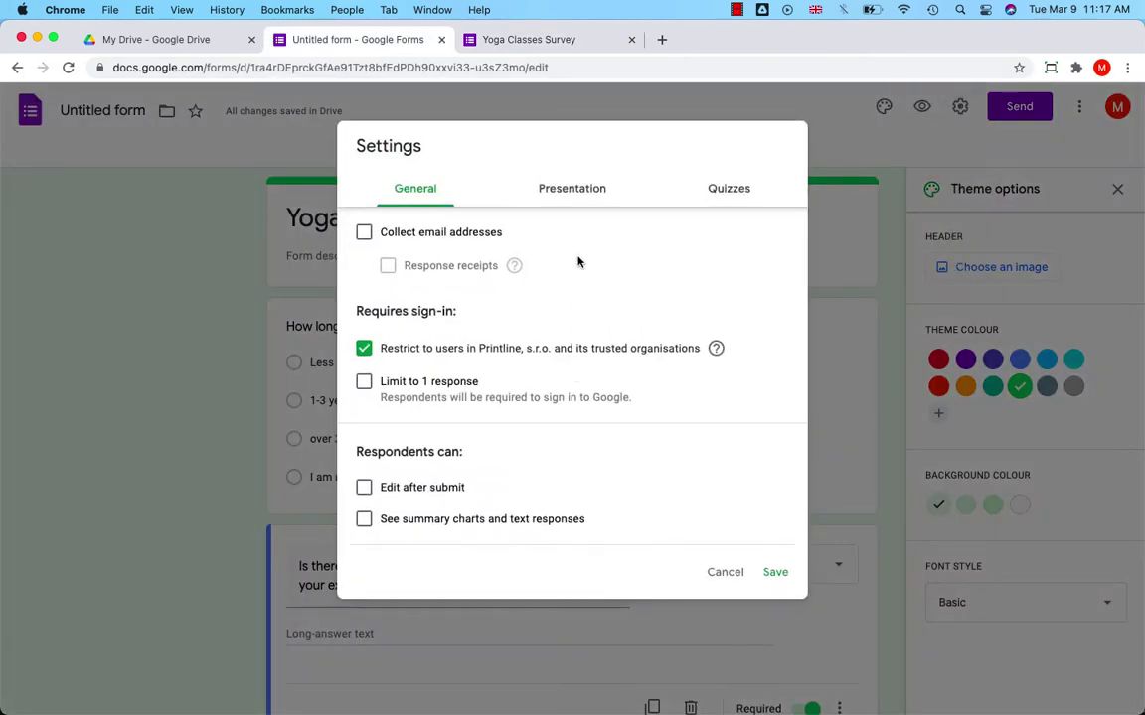
click(495, 235)
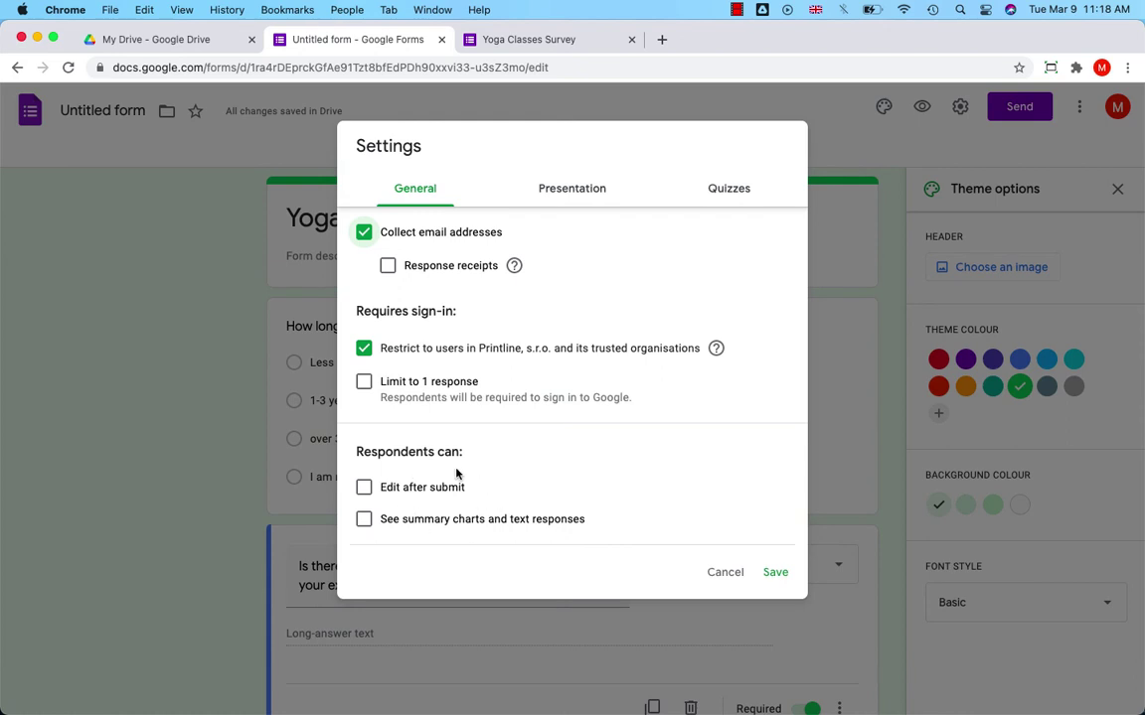
click(572, 192)
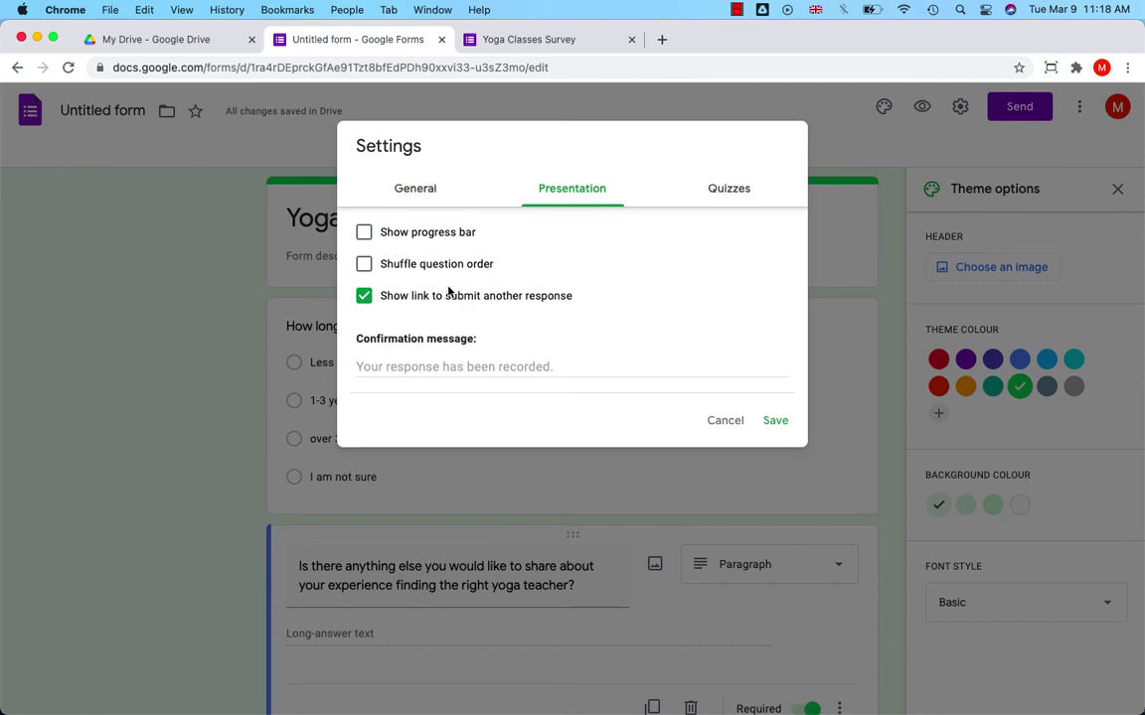
click(734, 189)
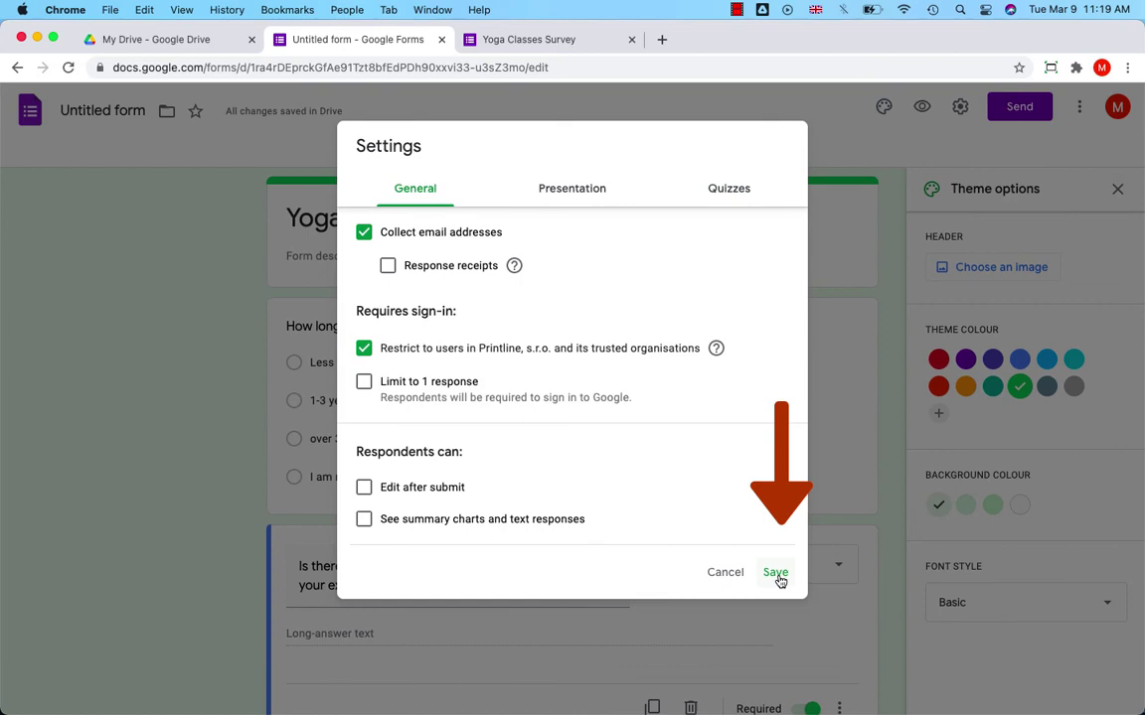
click(779, 578)
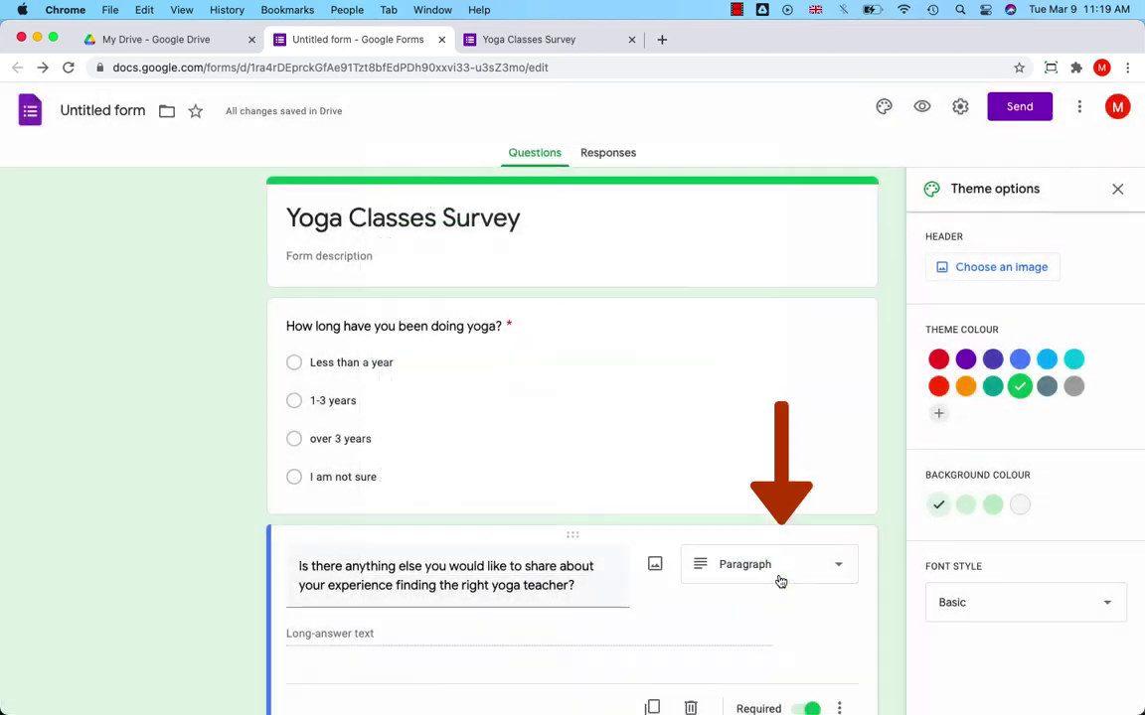
click(920, 108)
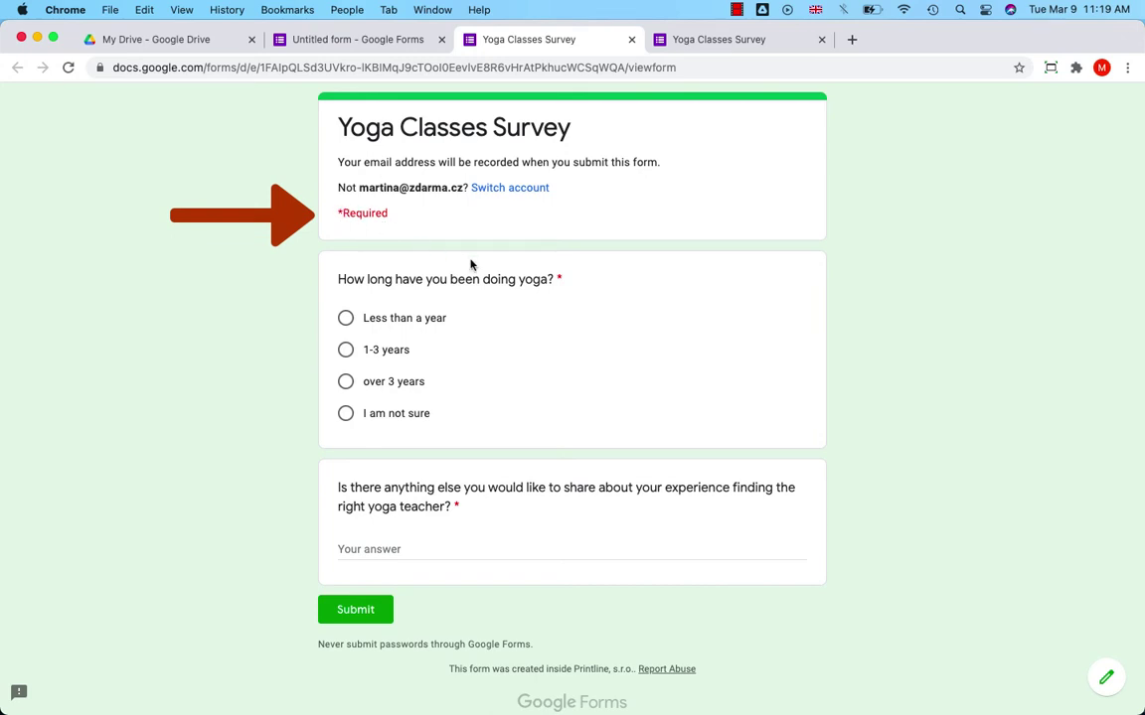
Back in the form editor, start sending the form by email and include the form in the email.
click(350, 41)
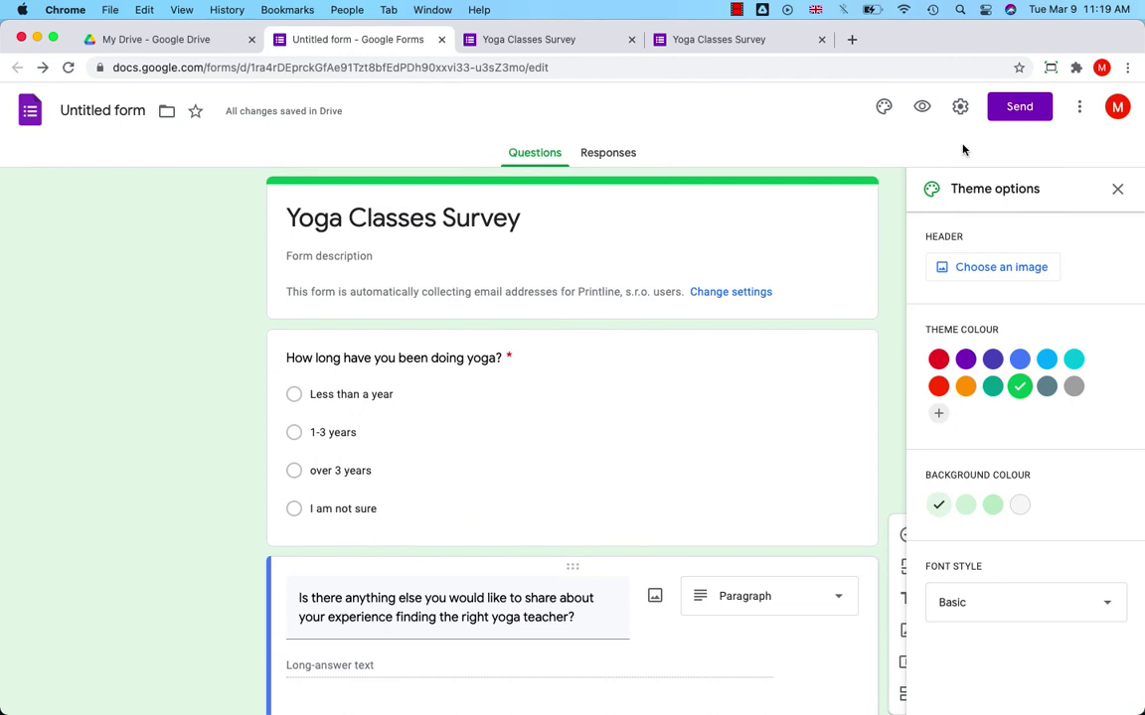
click(1024, 114)
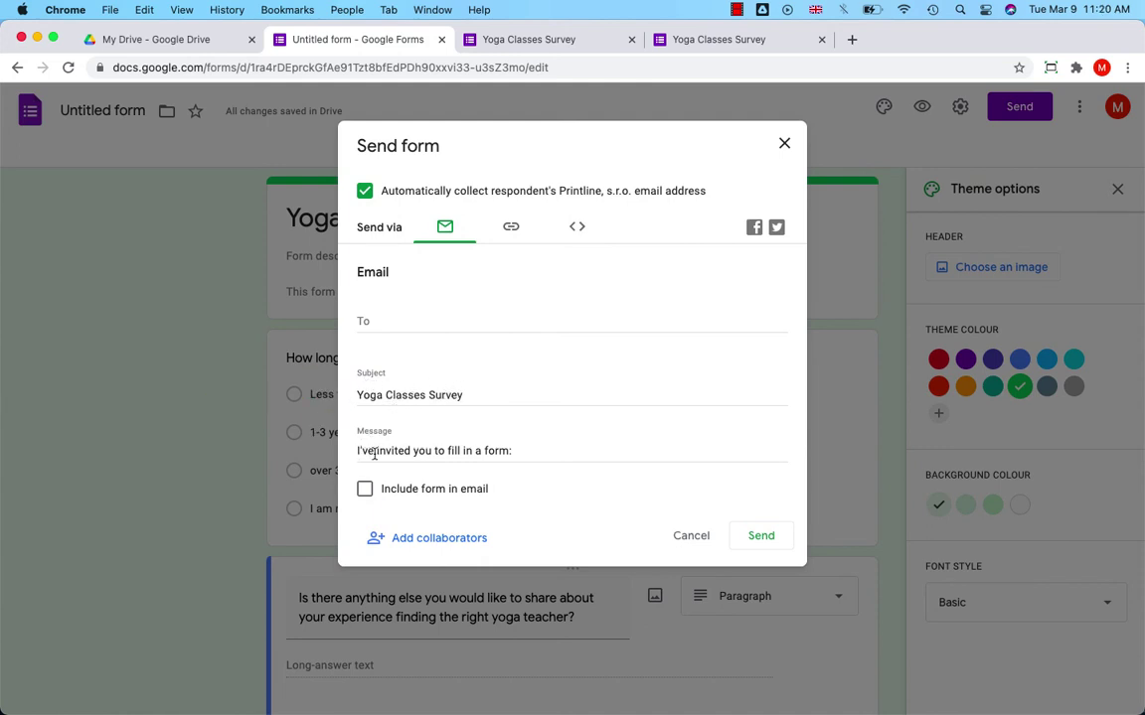
click(470, 451)
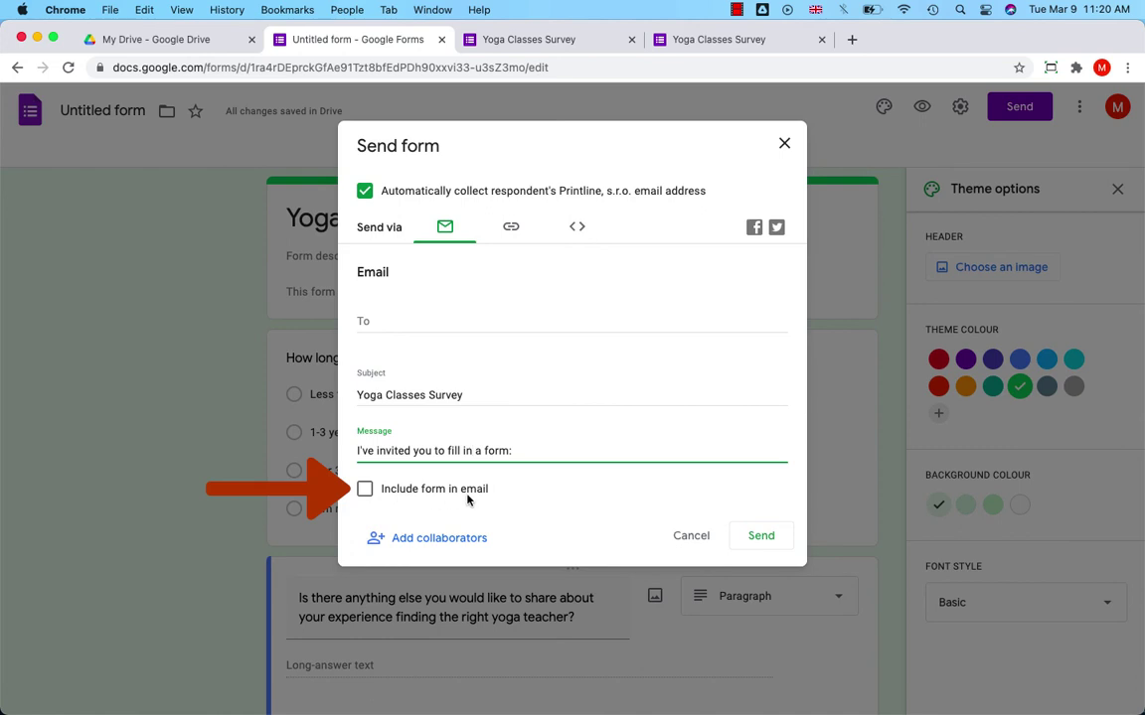
click(481, 497)
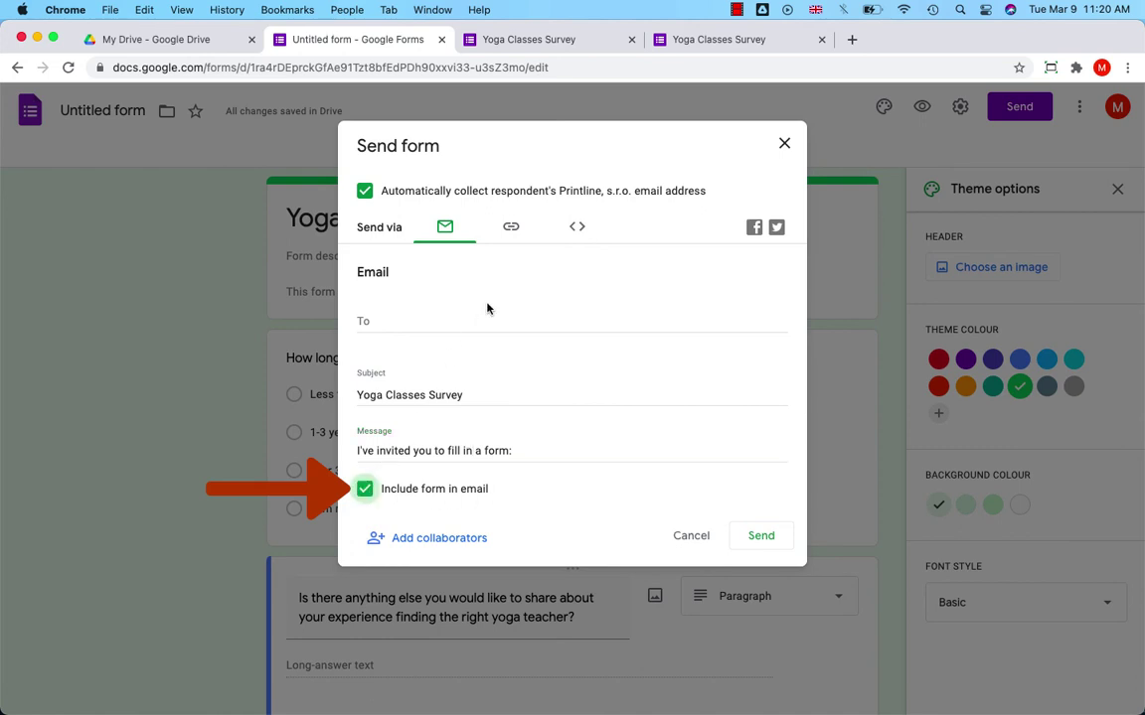
Shorten the form's share link and view the embed HTML code for the form.
click(510, 228)
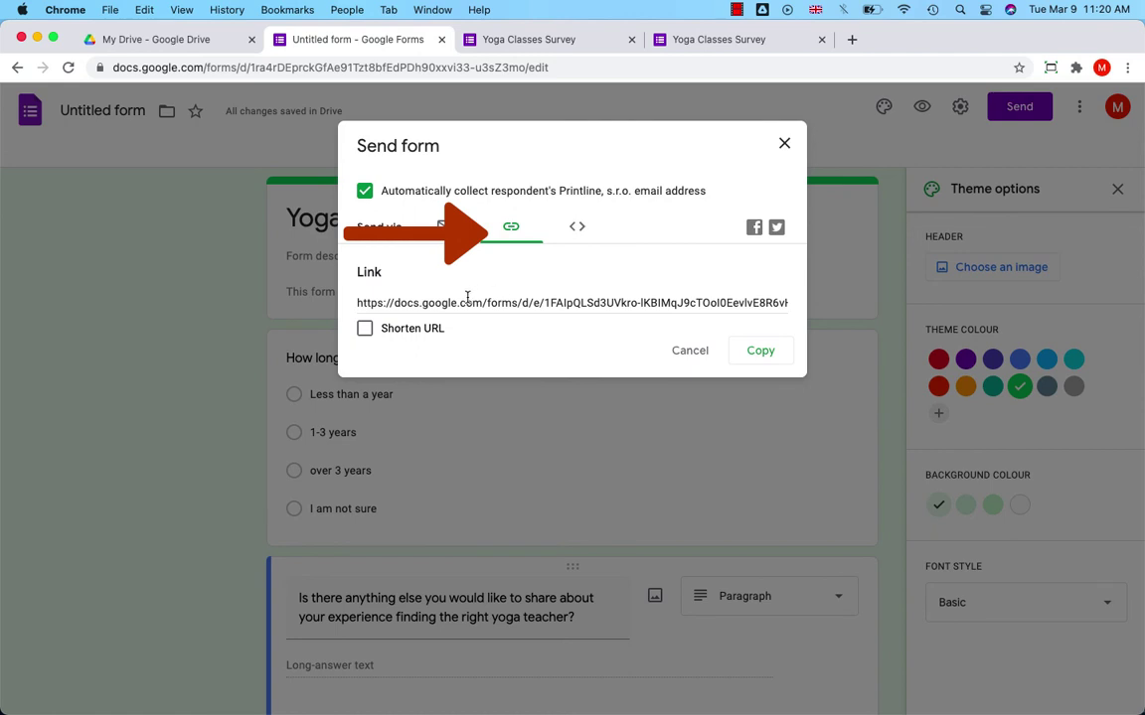
click(364, 329)
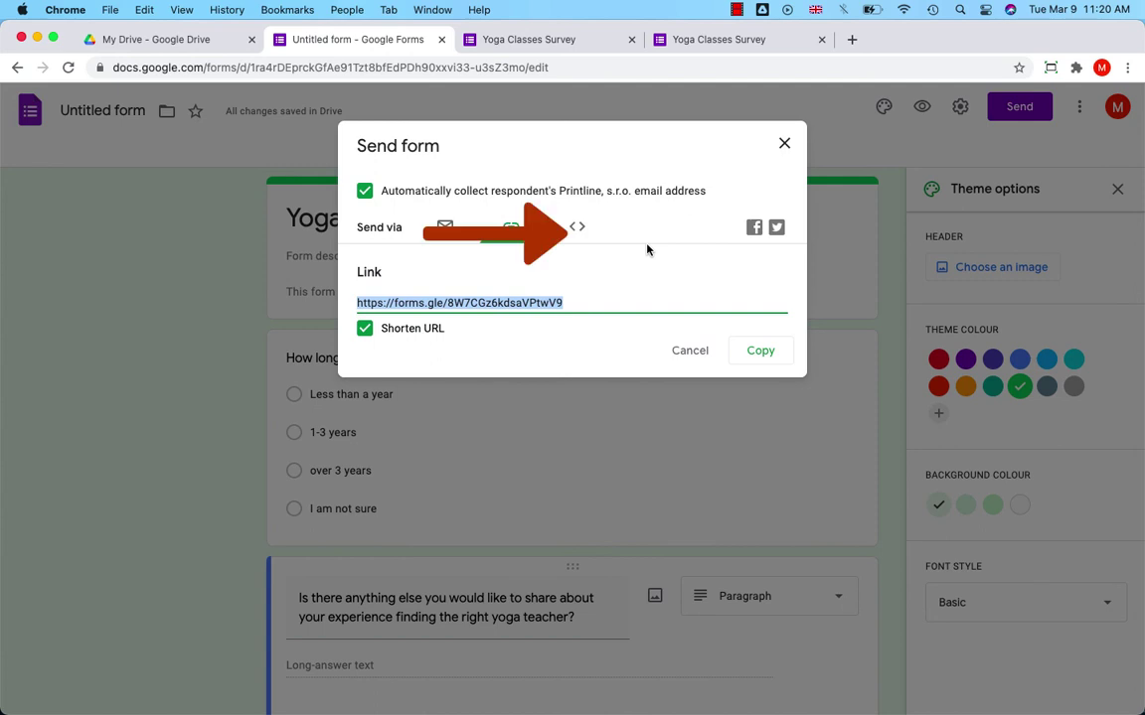
click(577, 227)
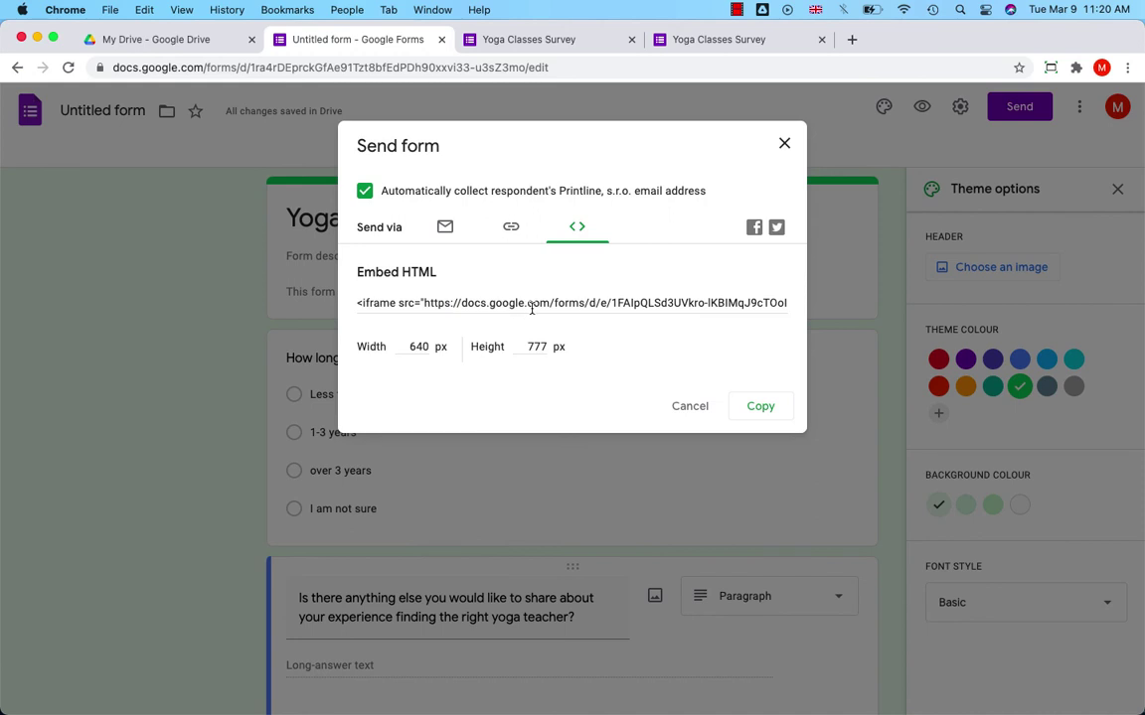
Return to the email sending option, enter the recipient's email address and send the form.
click(446, 229)
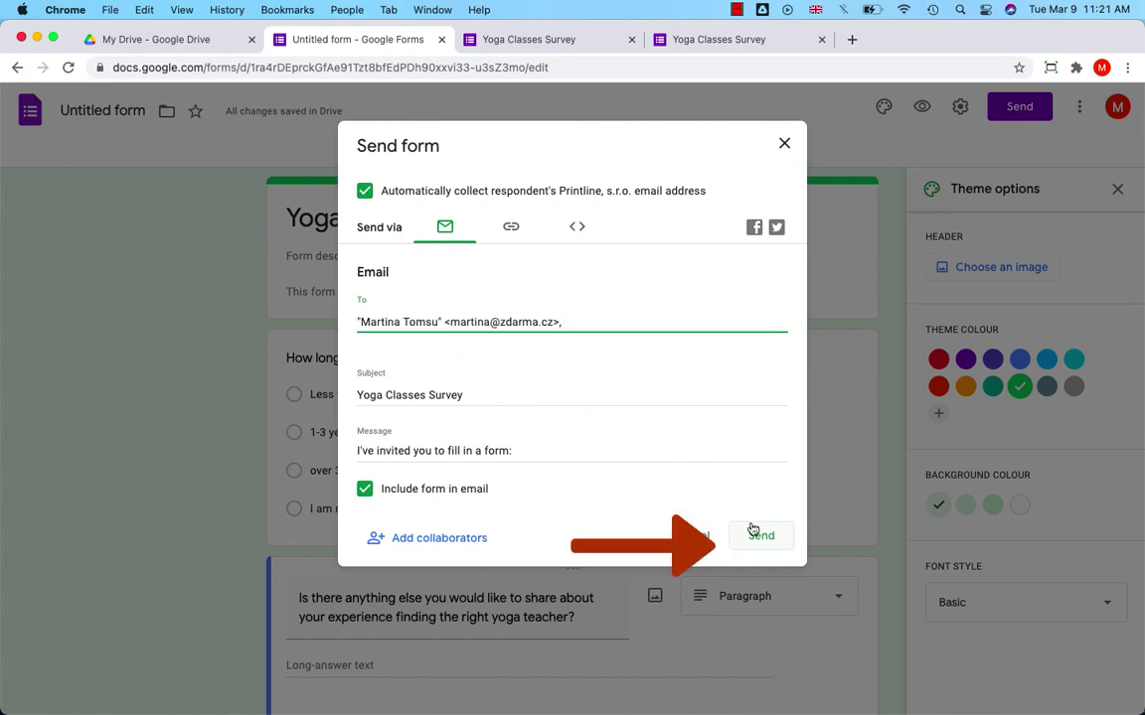
click(761, 537)
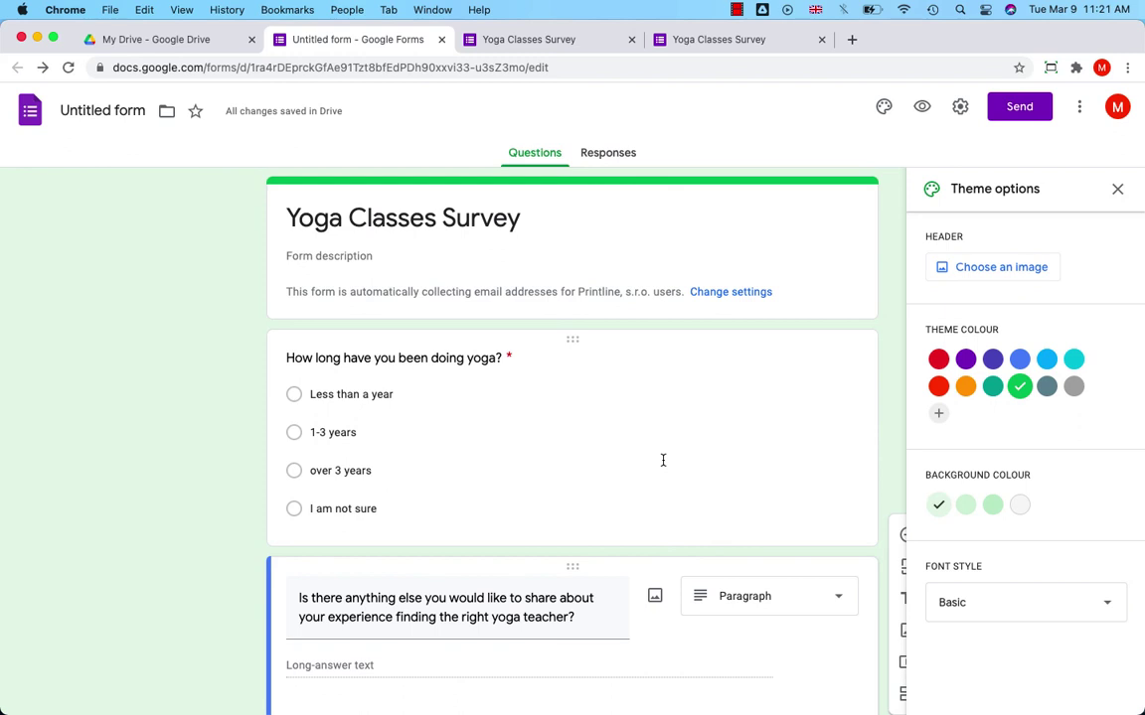
From the form's responses, create a new spreadsheet named "Untitled form (Responses)" as the response destination.
click(602, 159)
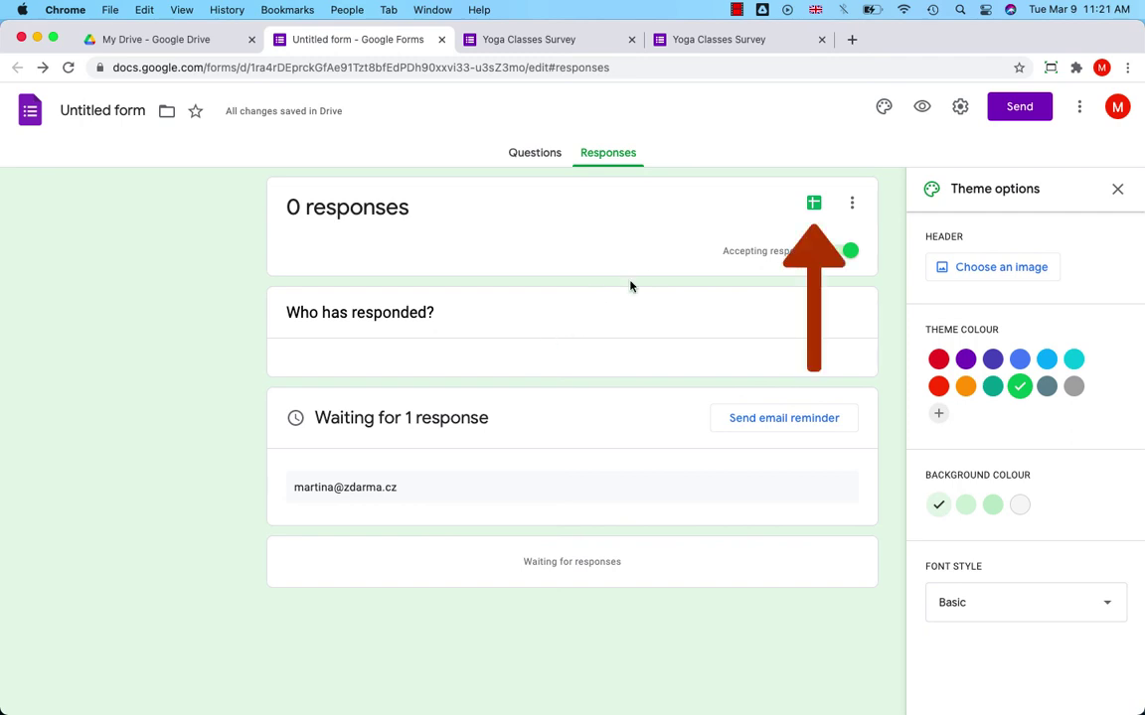
click(814, 211)
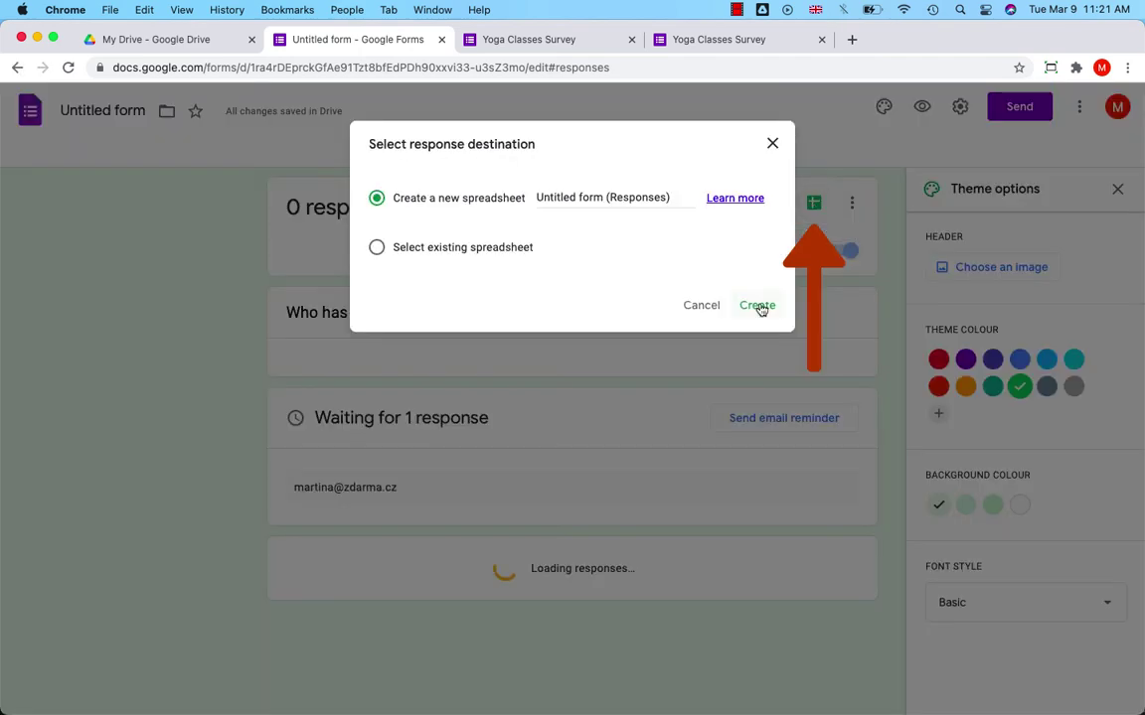
click(758, 304)
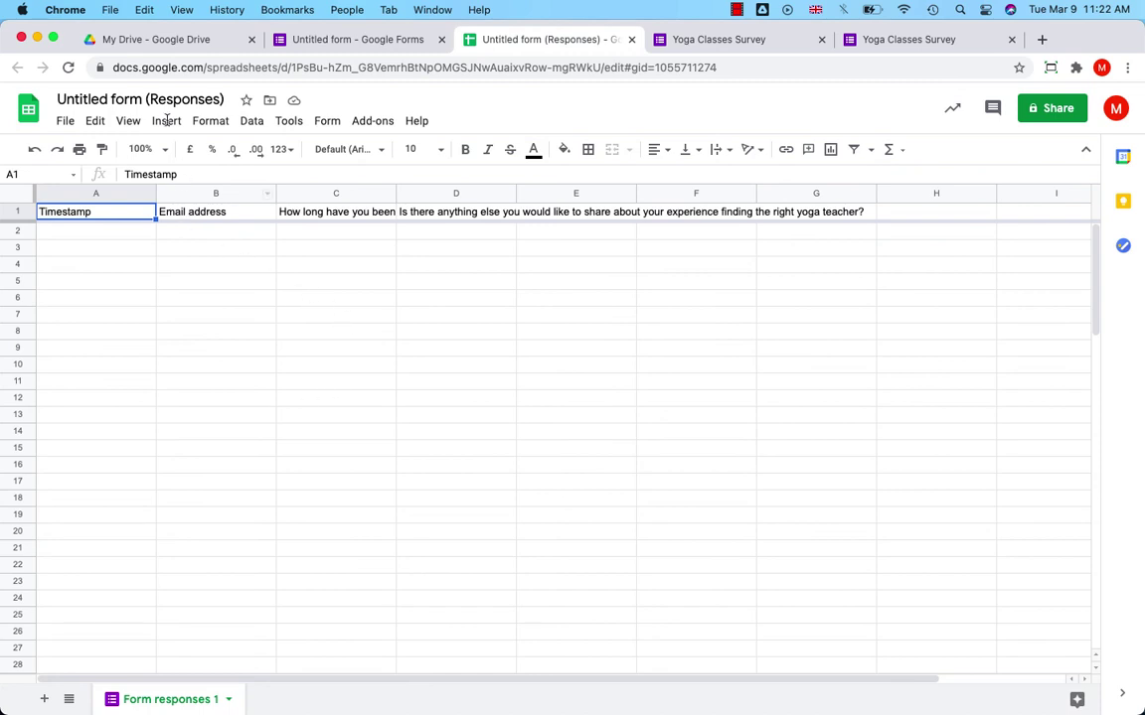
Switch to Google Drive, rename the "Untitled form (Responses)" spreadsheet to "Yoga Classes Survey_responses" and open it.
click(142, 44)
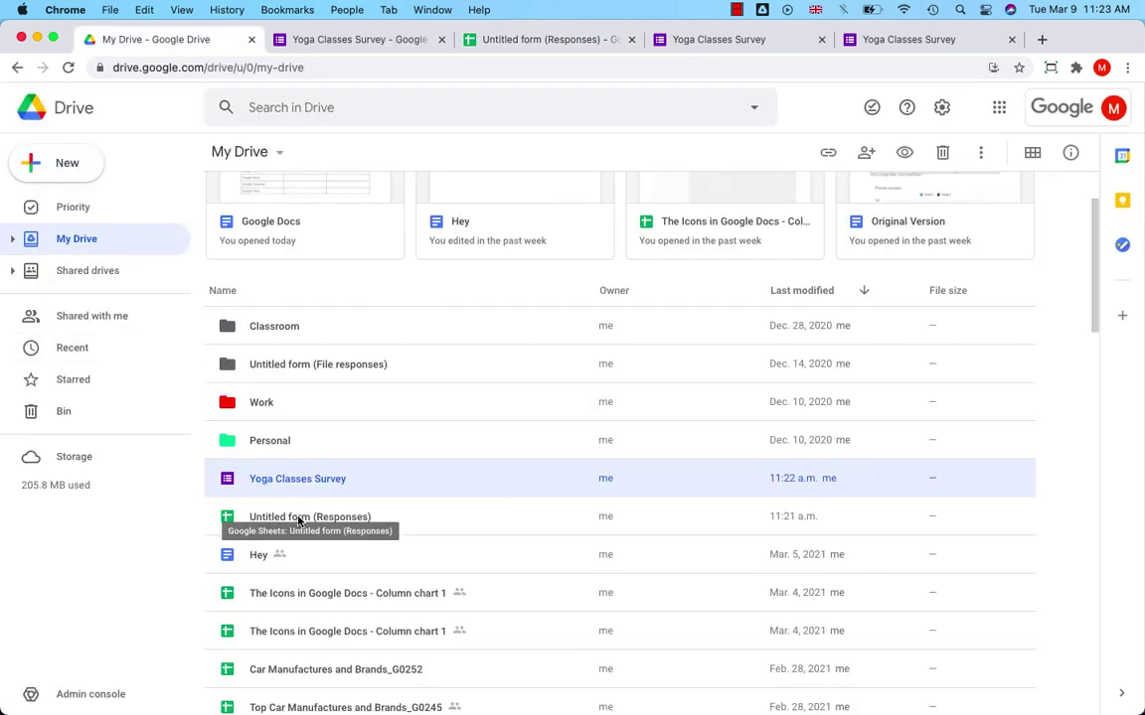
right_click(298, 522)
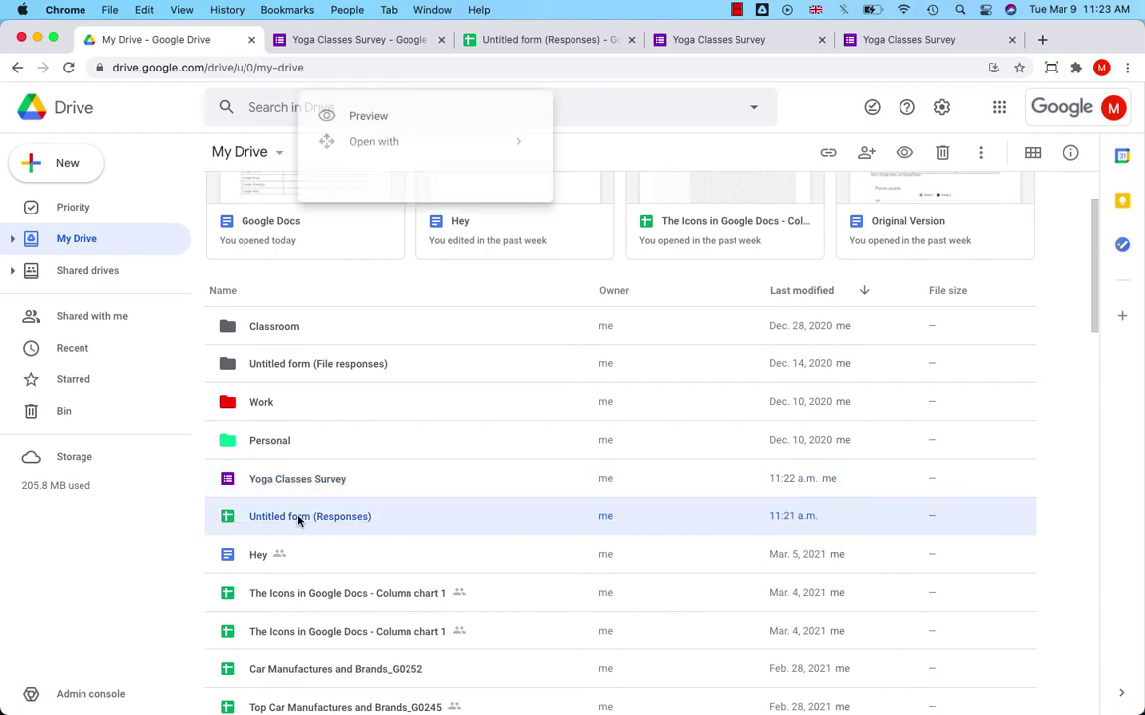
click(376, 389)
text(Yoga Class)
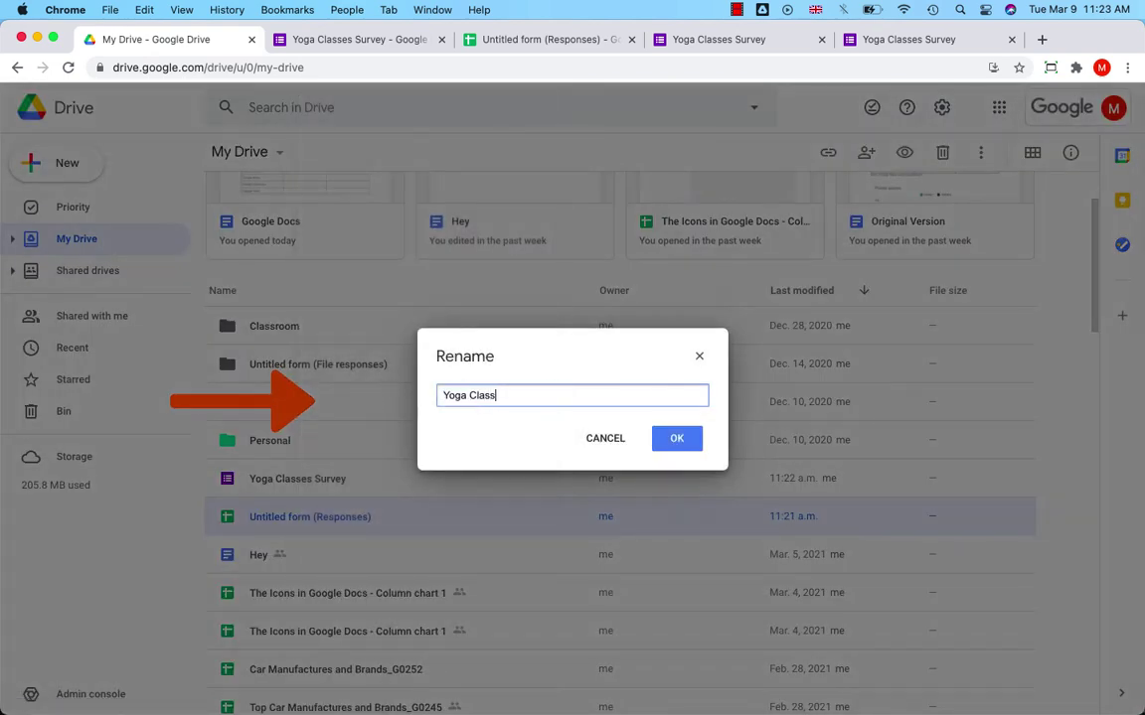
text(es Survey_responses)
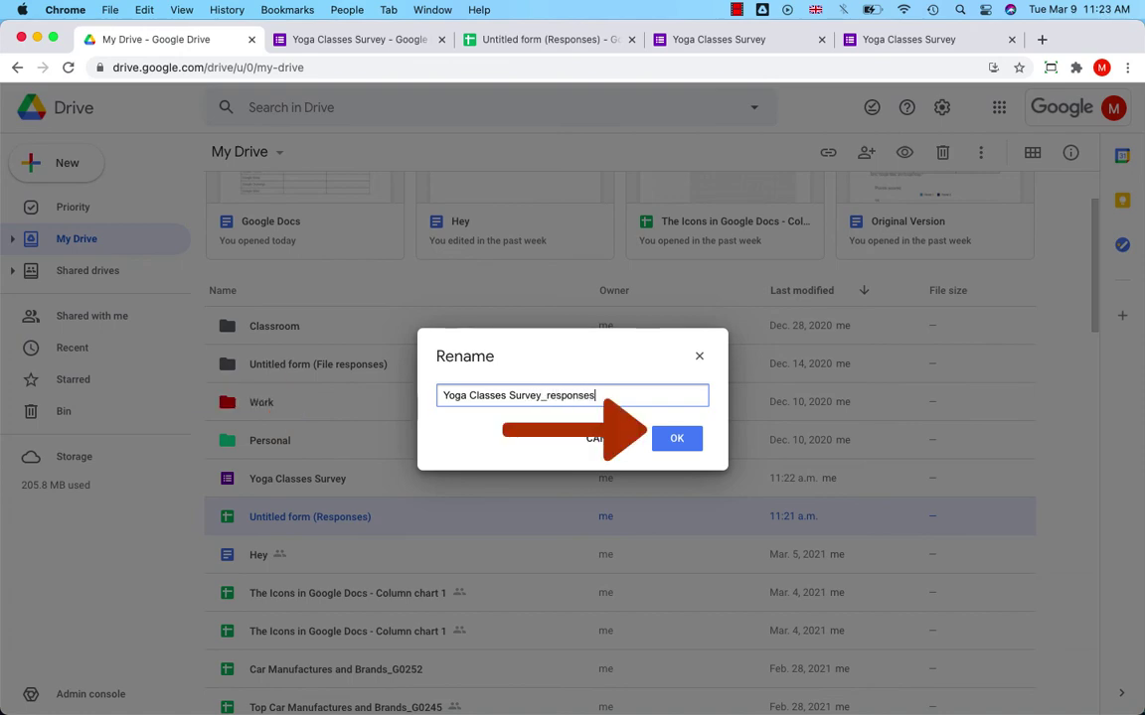
click(684, 439)
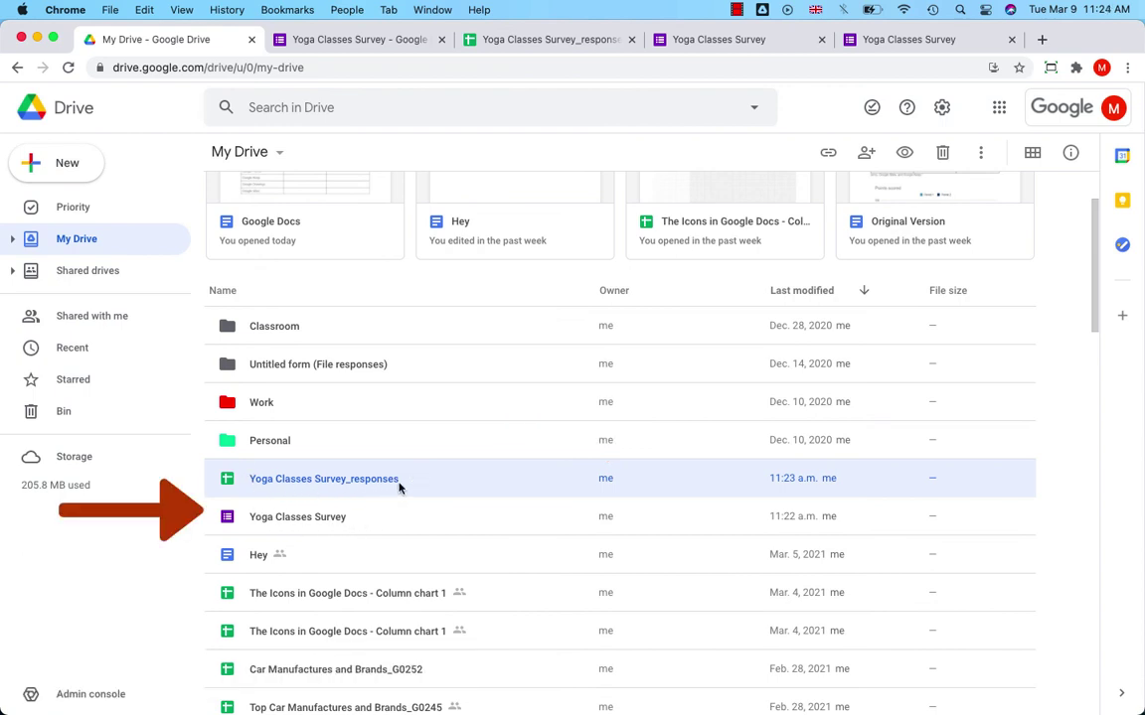
double_click(325, 480)
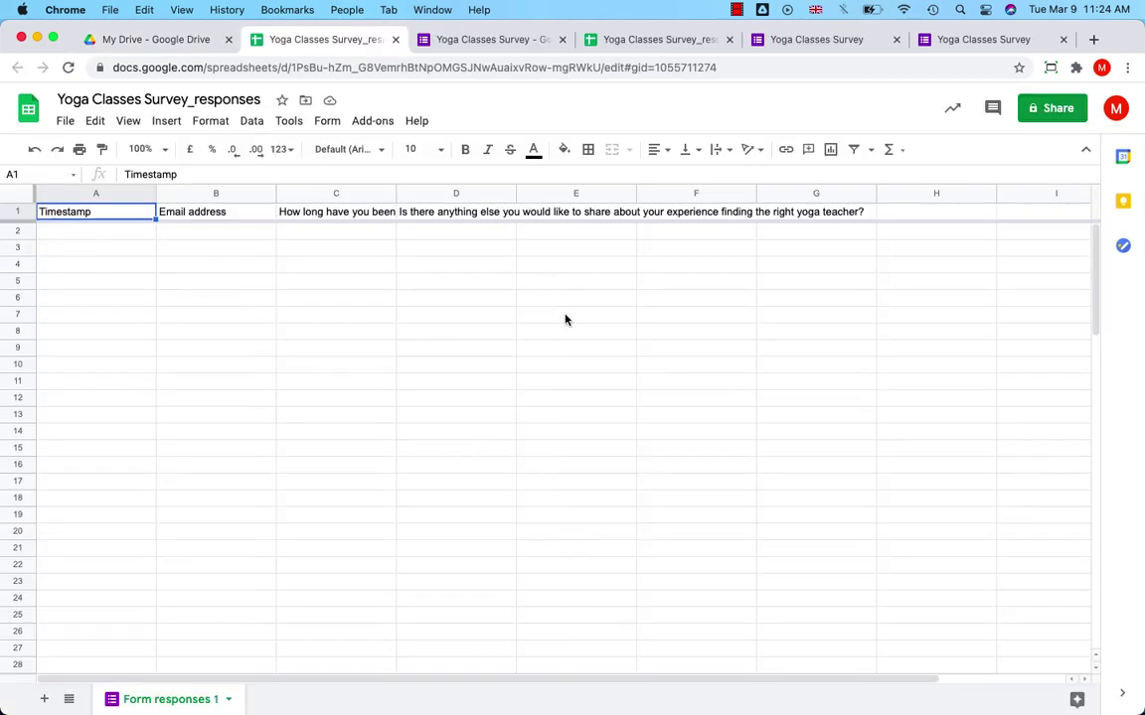